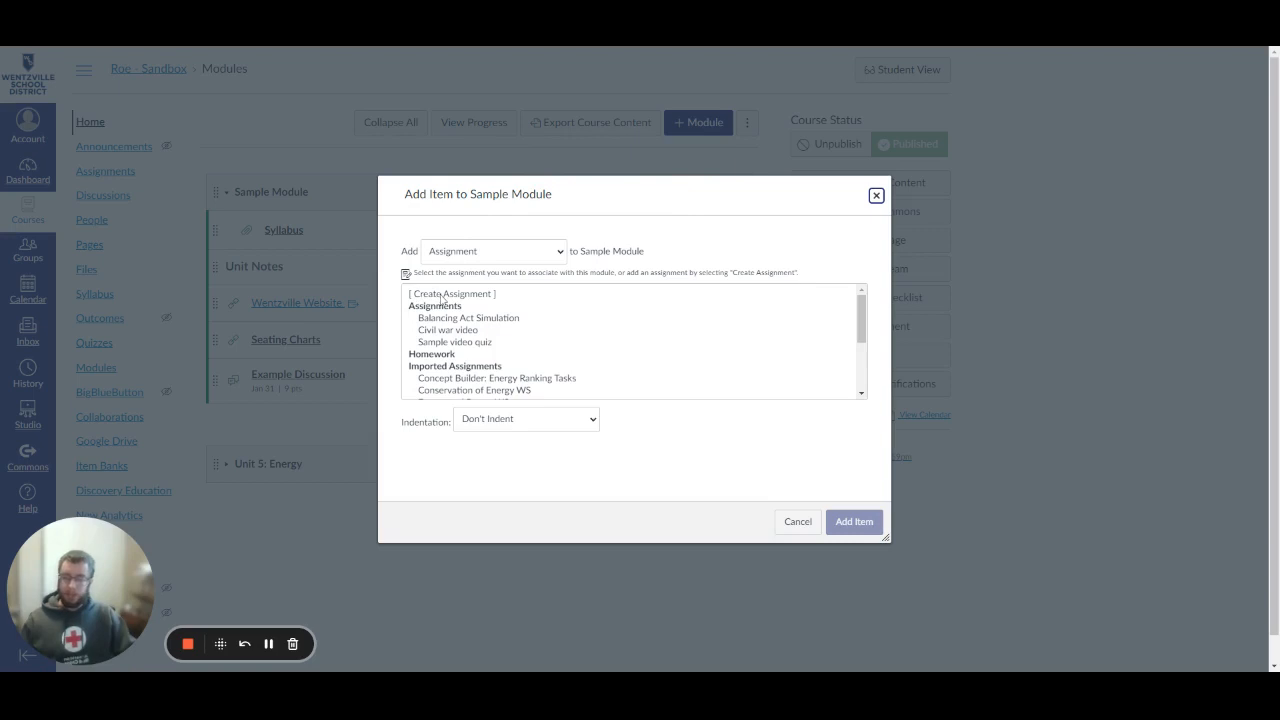
# - Create a new assignment named "Video Log" and add it to the Sample Module
pyautogui.click(435, 294)
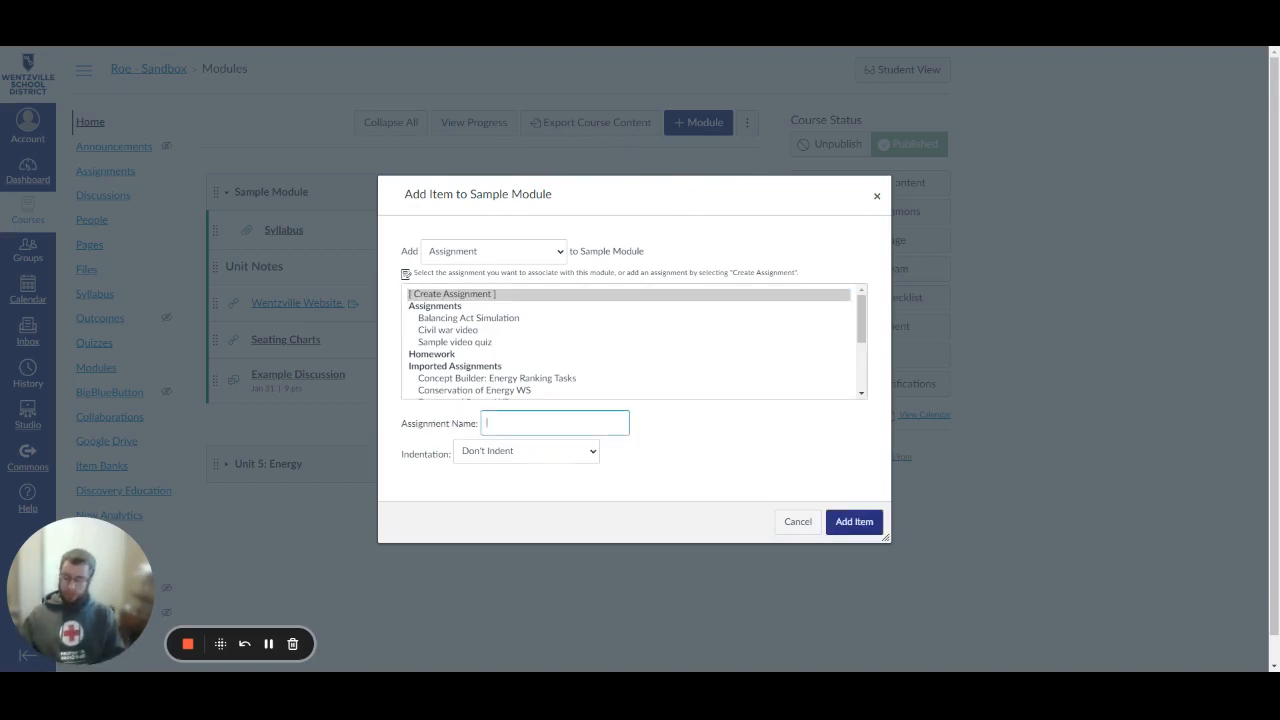
pyautogui.write('Video Log')
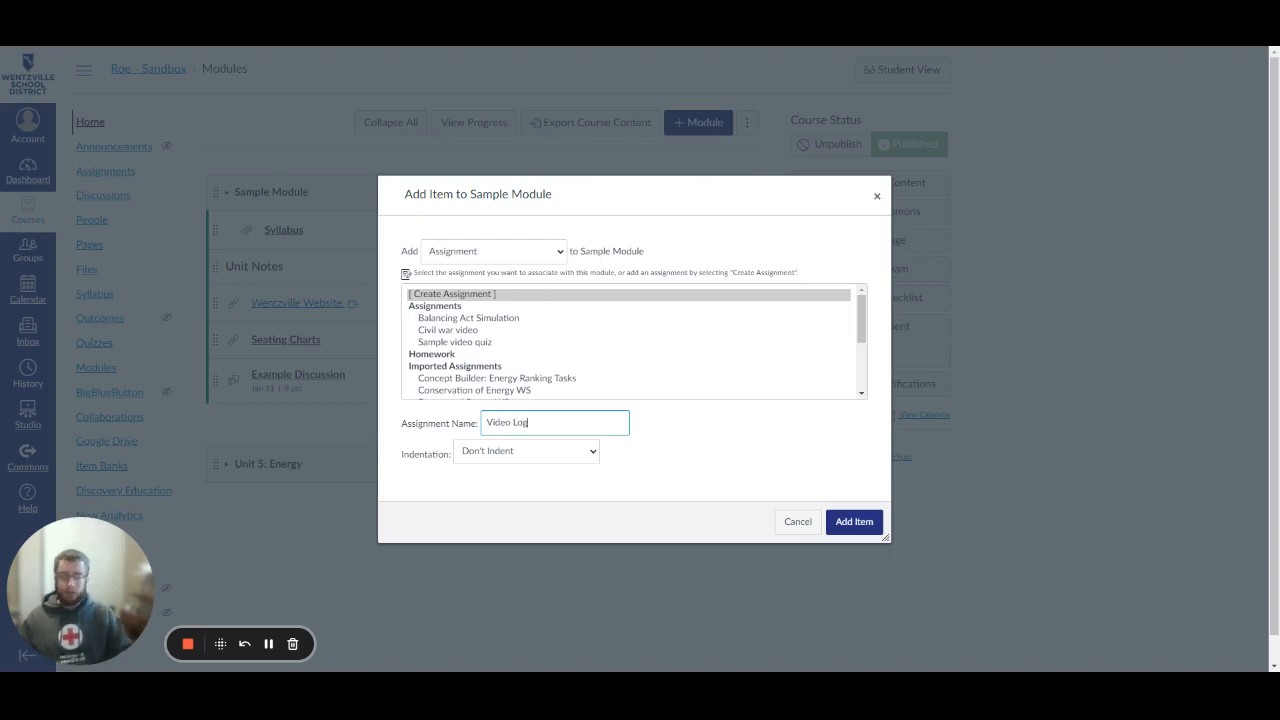
pyautogui.click(856, 522)
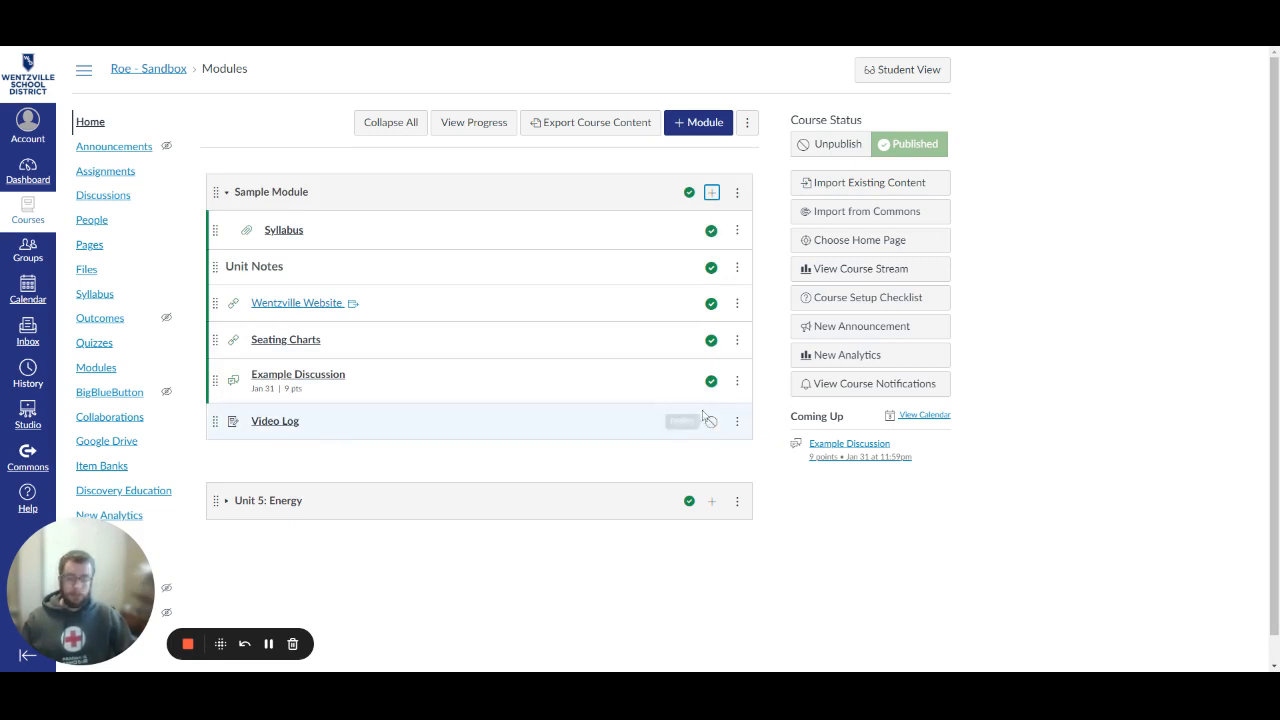
# - Open the Video Log assignment for editing and enter the description "Record yourself explaining how last week's assignments went."
pyautogui.click(278, 424)
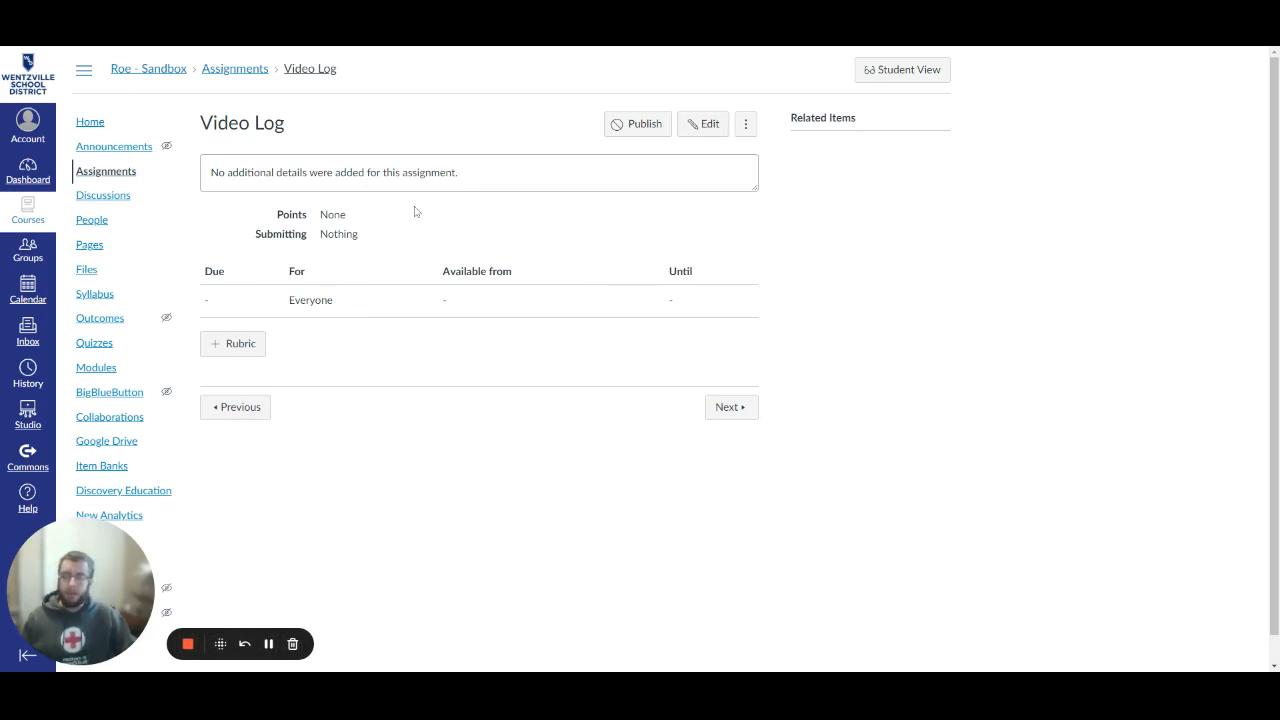
pyautogui.click(709, 124)
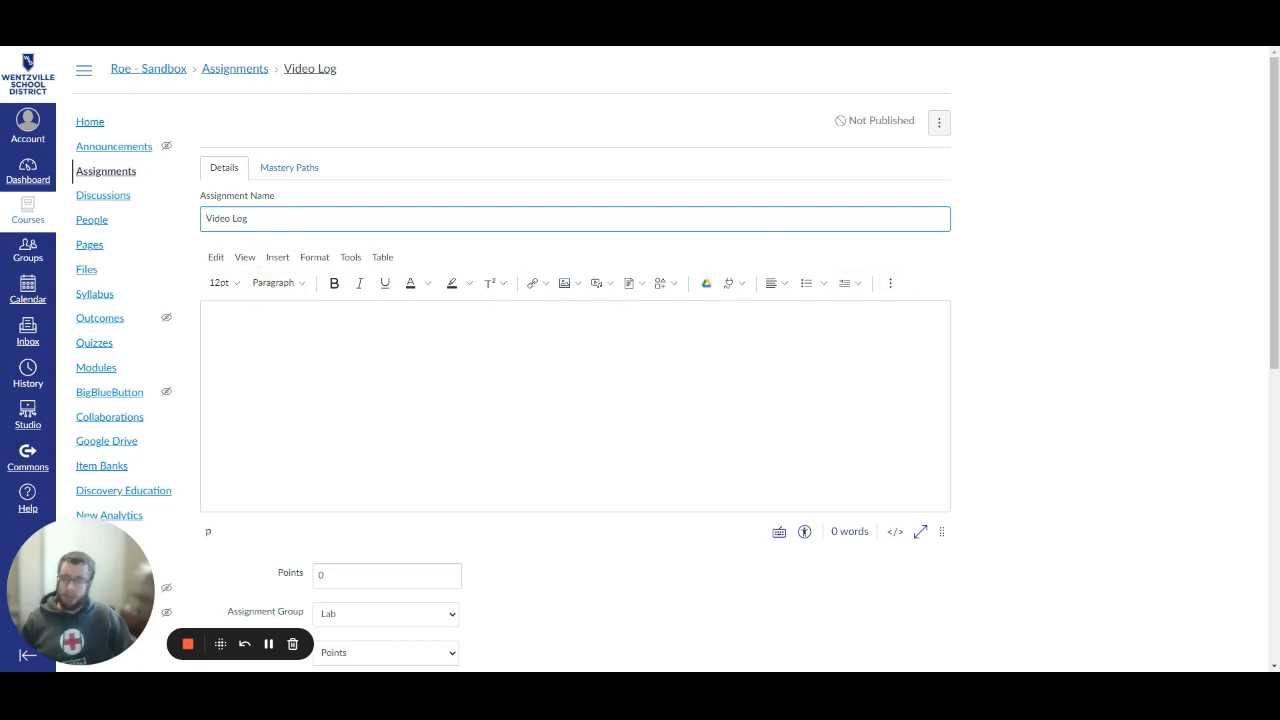
pyautogui.click(250, 307)
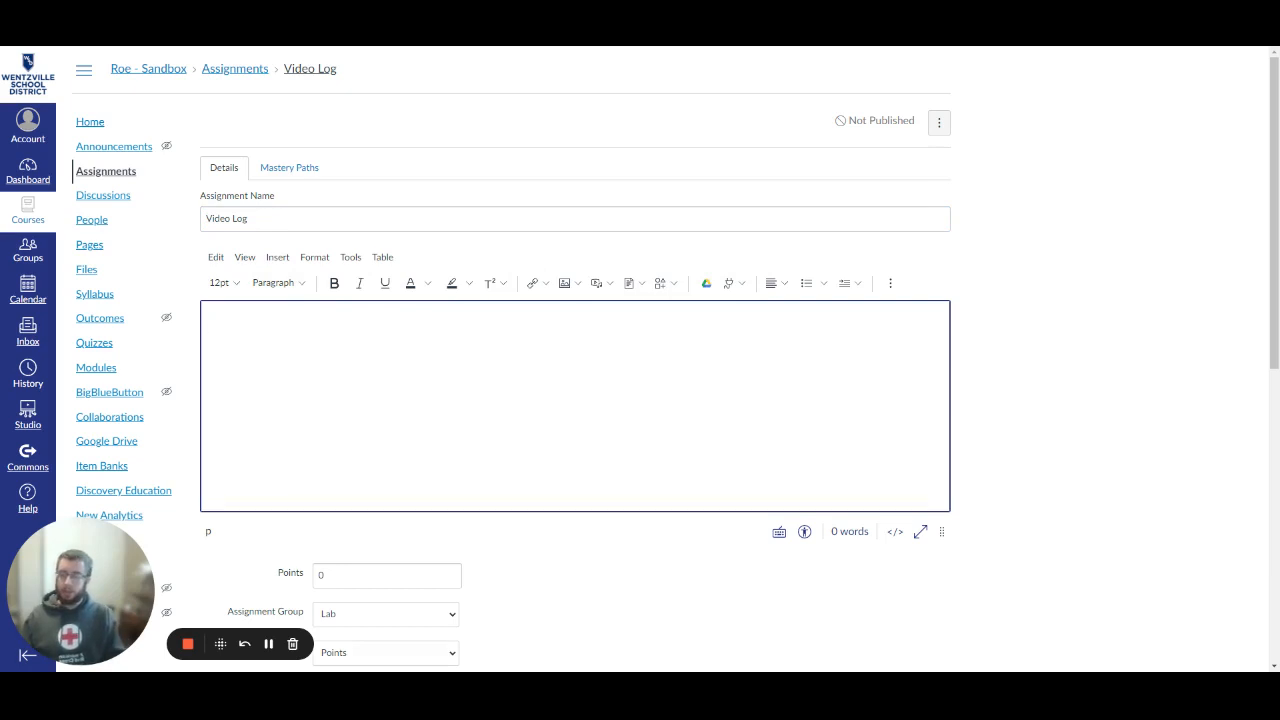
pyautogui.write('Re')
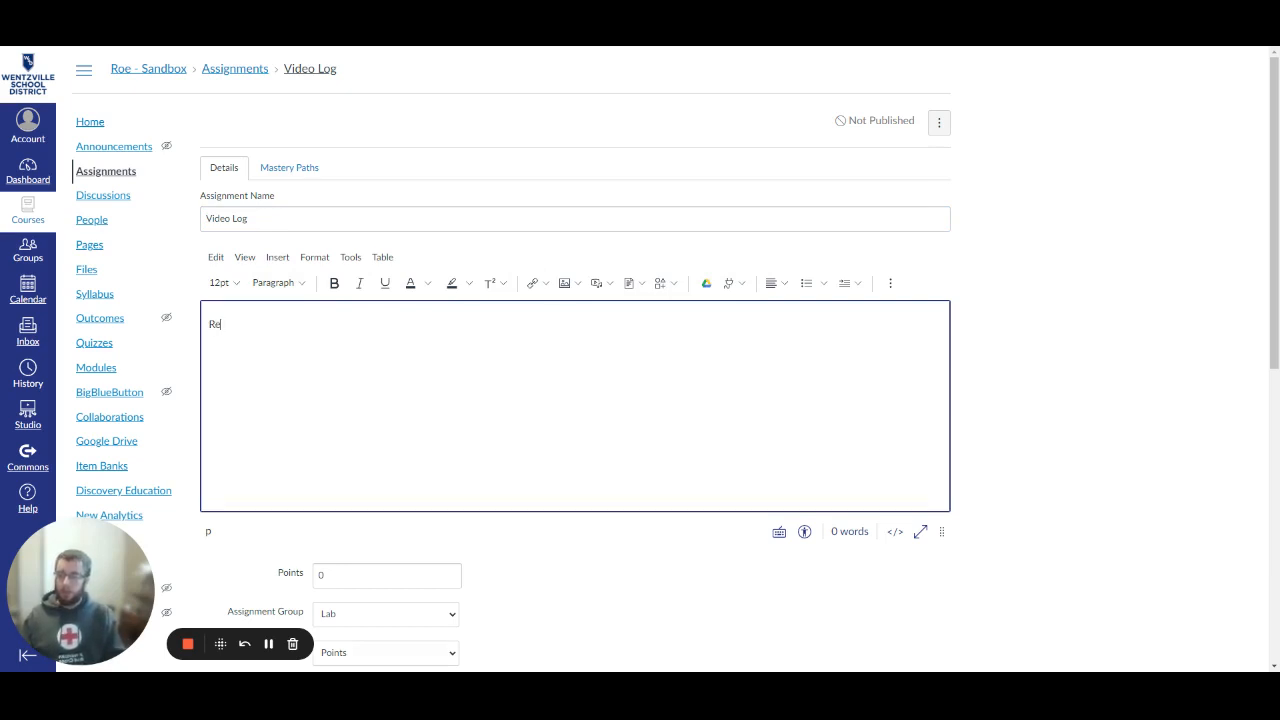
pyautogui.write('cord your')
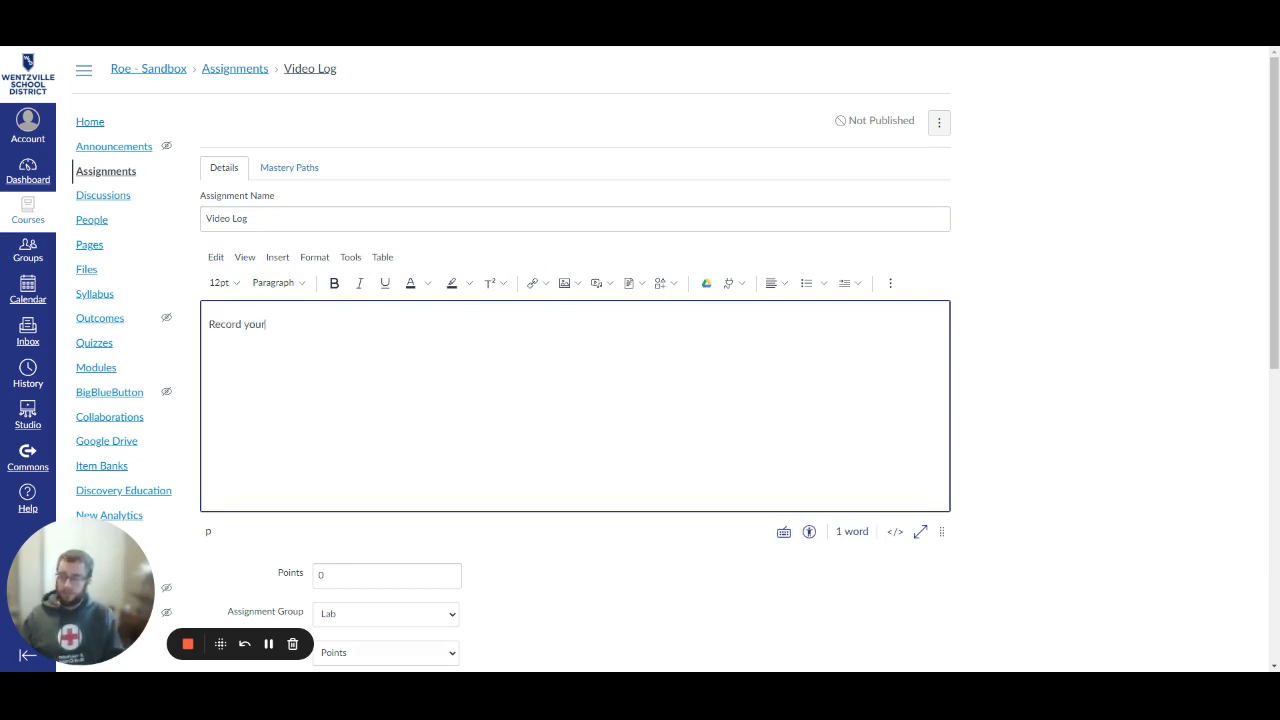
pyautogui.write('self explain')
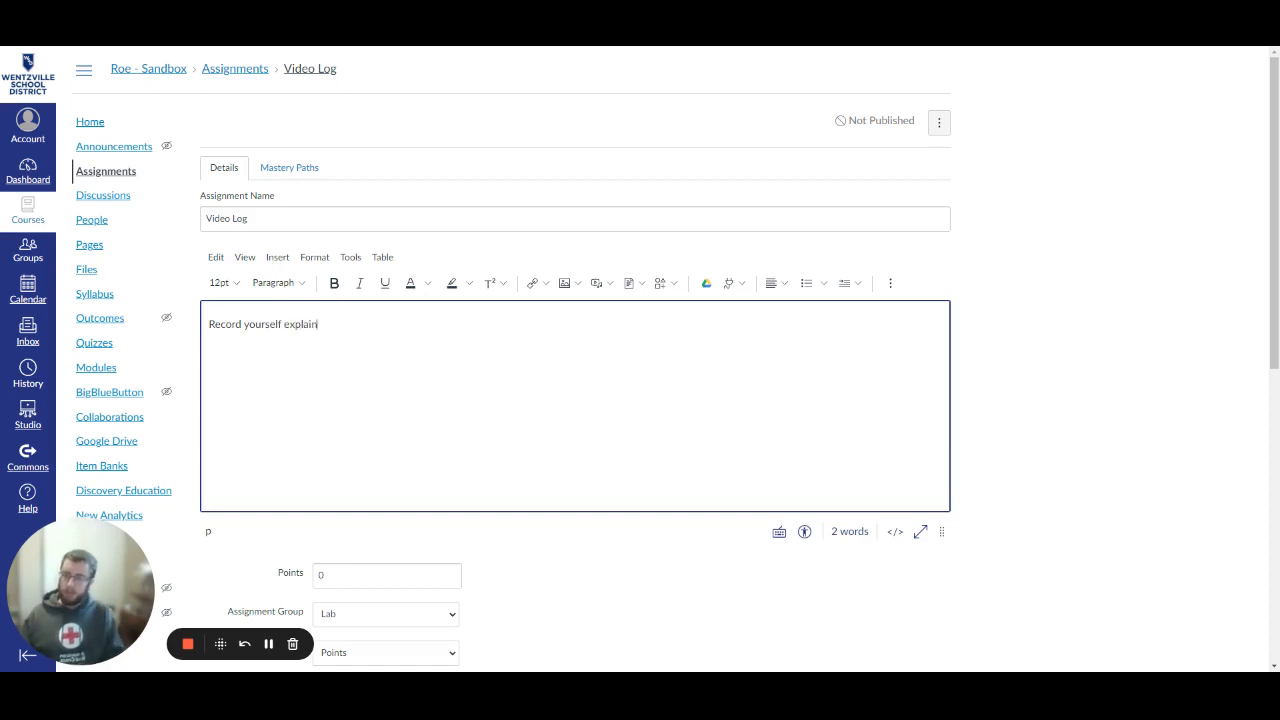
pyautogui.write('ing how last wee')
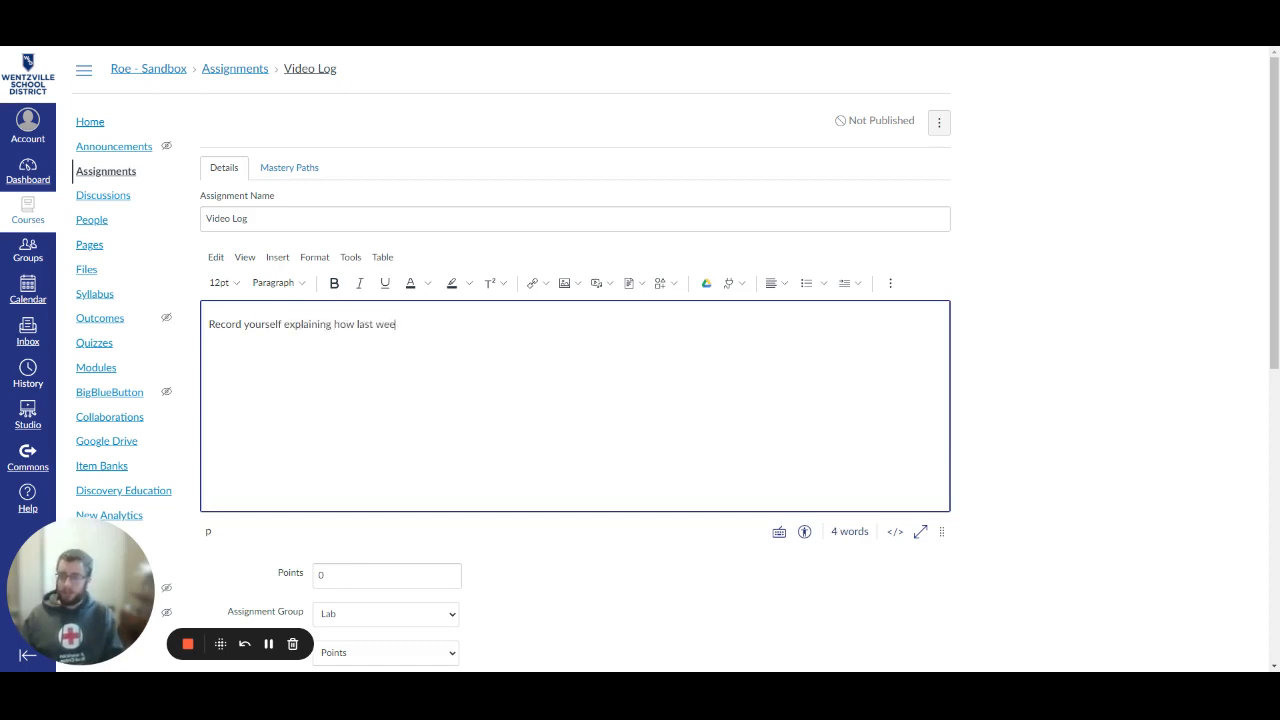
pyautogui.write("k's assign")
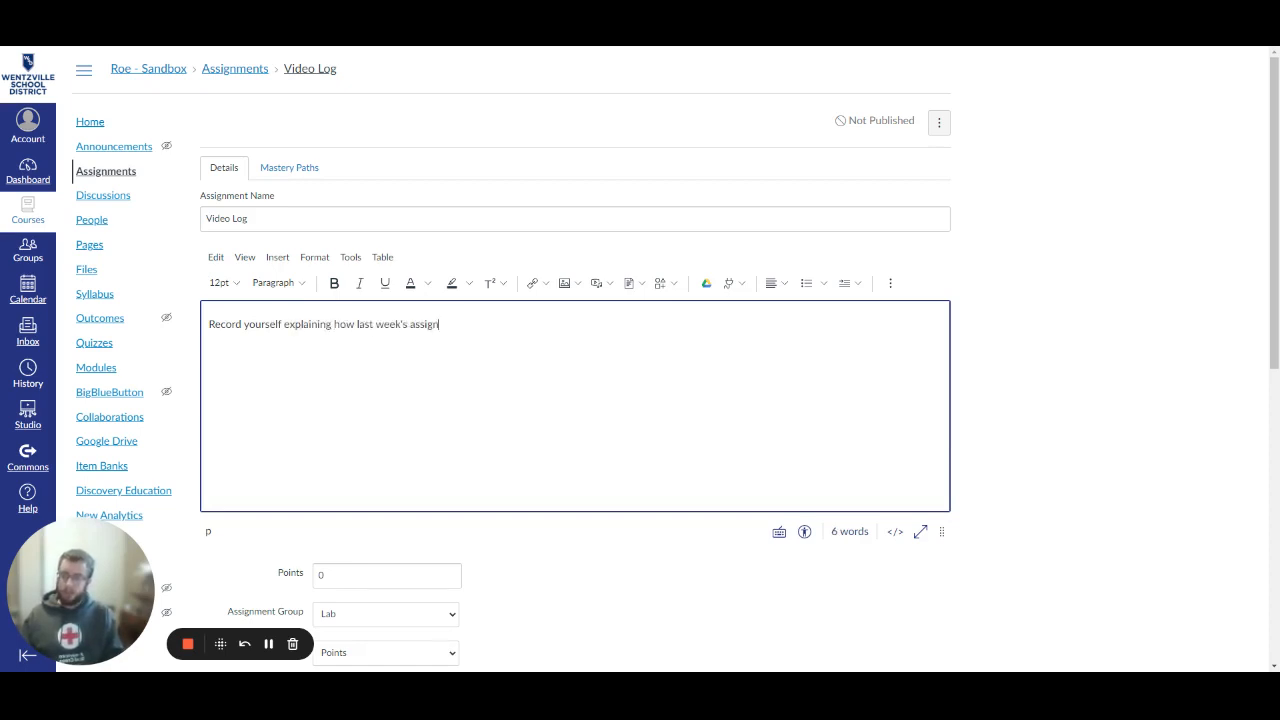
pyautogui.write('ments went')
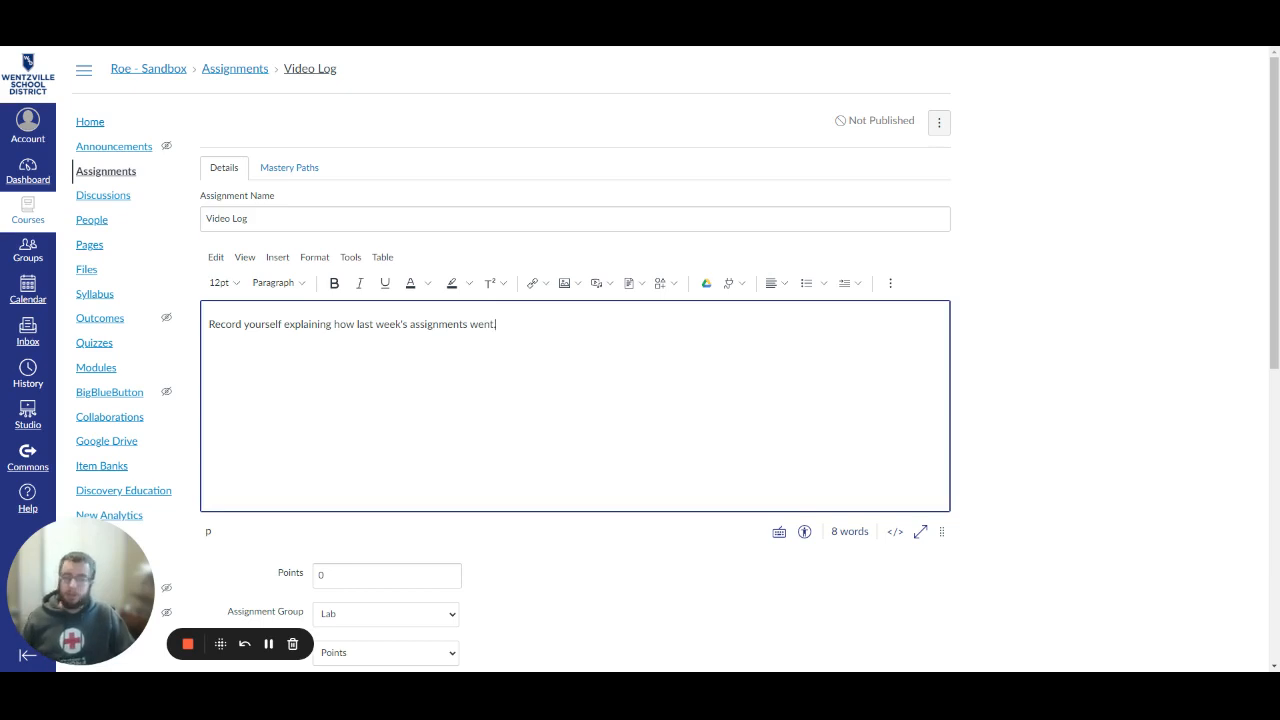
# - Set the assignment's points to 10
pyautogui.scroll(-1, 976, 327)
pyautogui.scroll(-1, 976, 327)
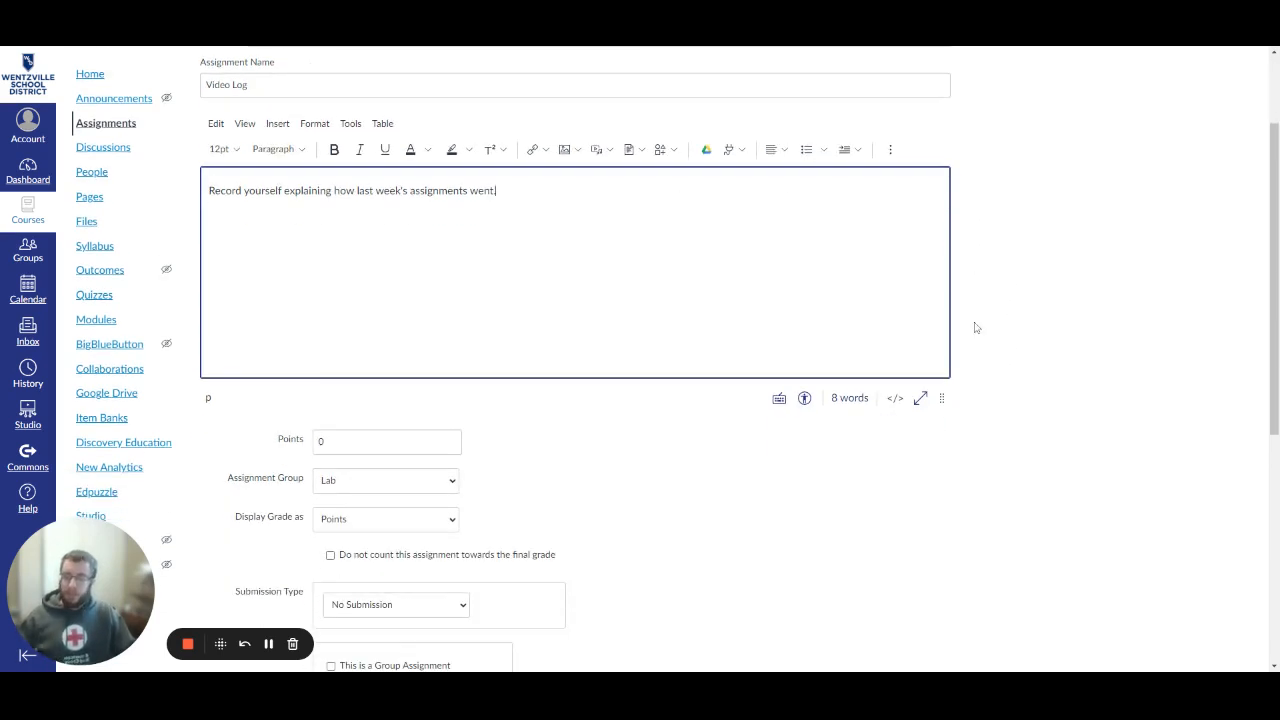
pyautogui.scroll(-1, 688, 452)
pyautogui.scroll(-1, 688, 452)
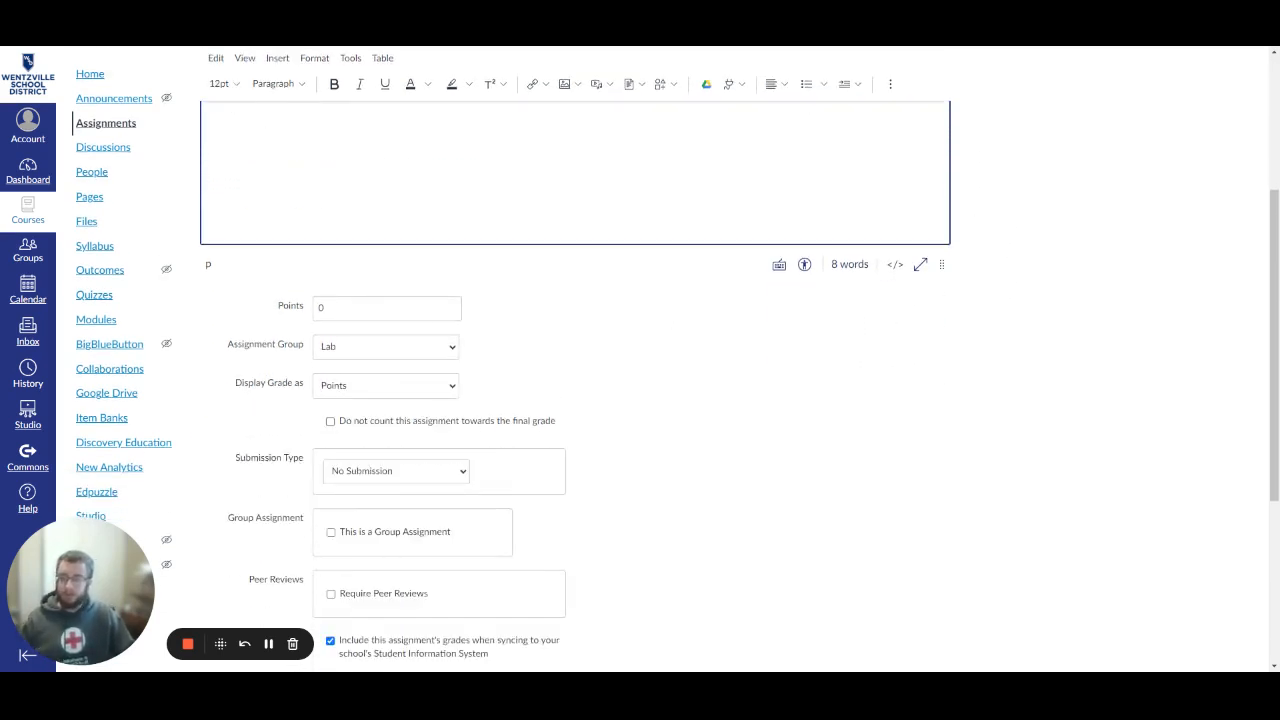
pyautogui.scroll(-1, 346, 265)
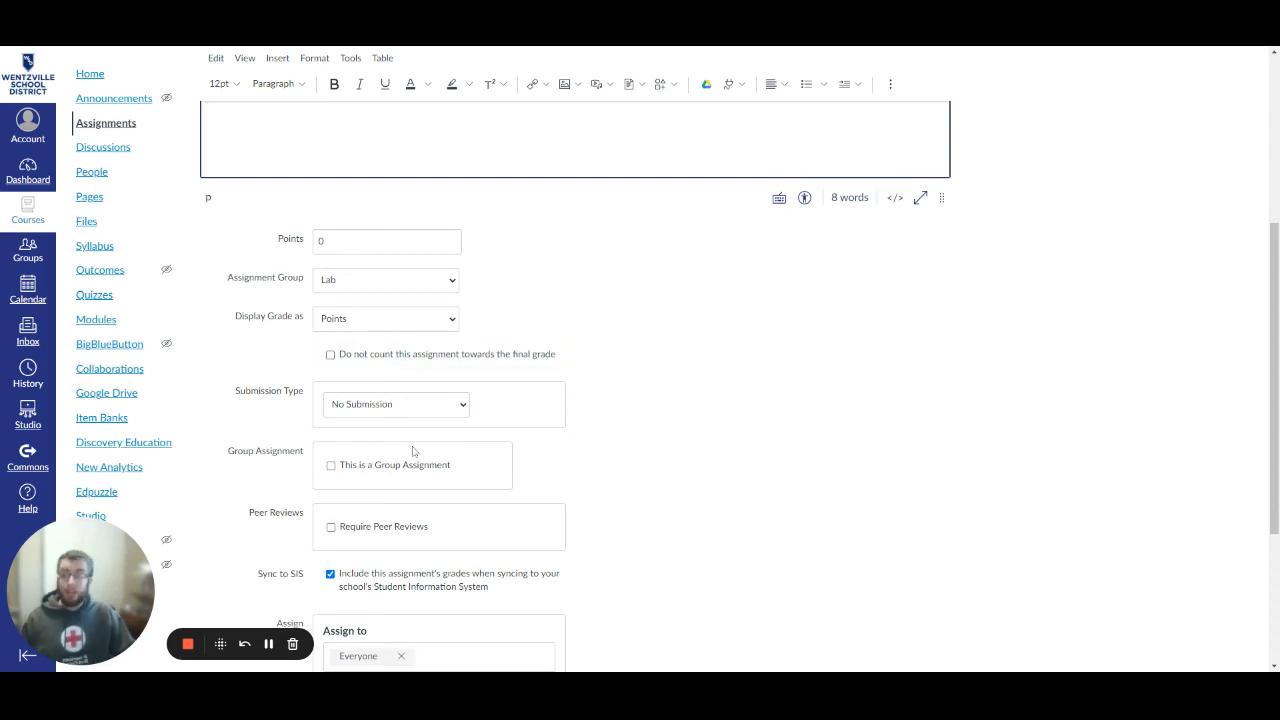
pyautogui.click(316, 240)
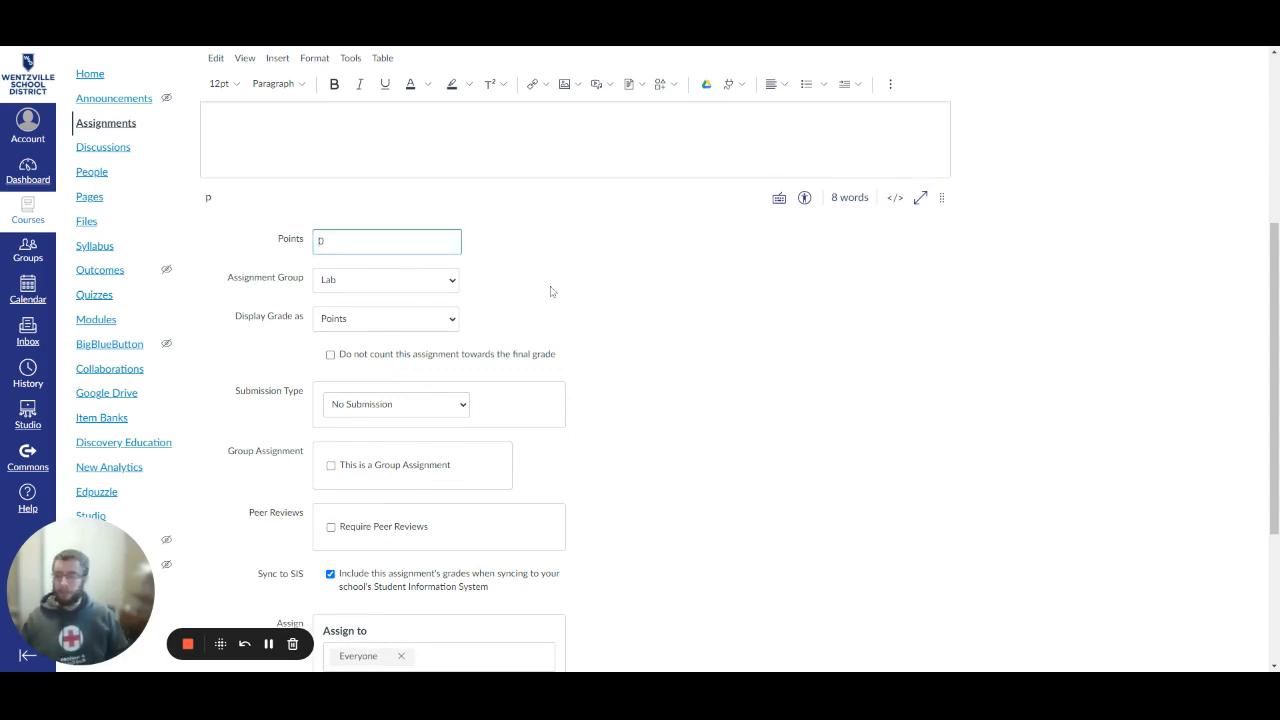
pyautogui.write('0')
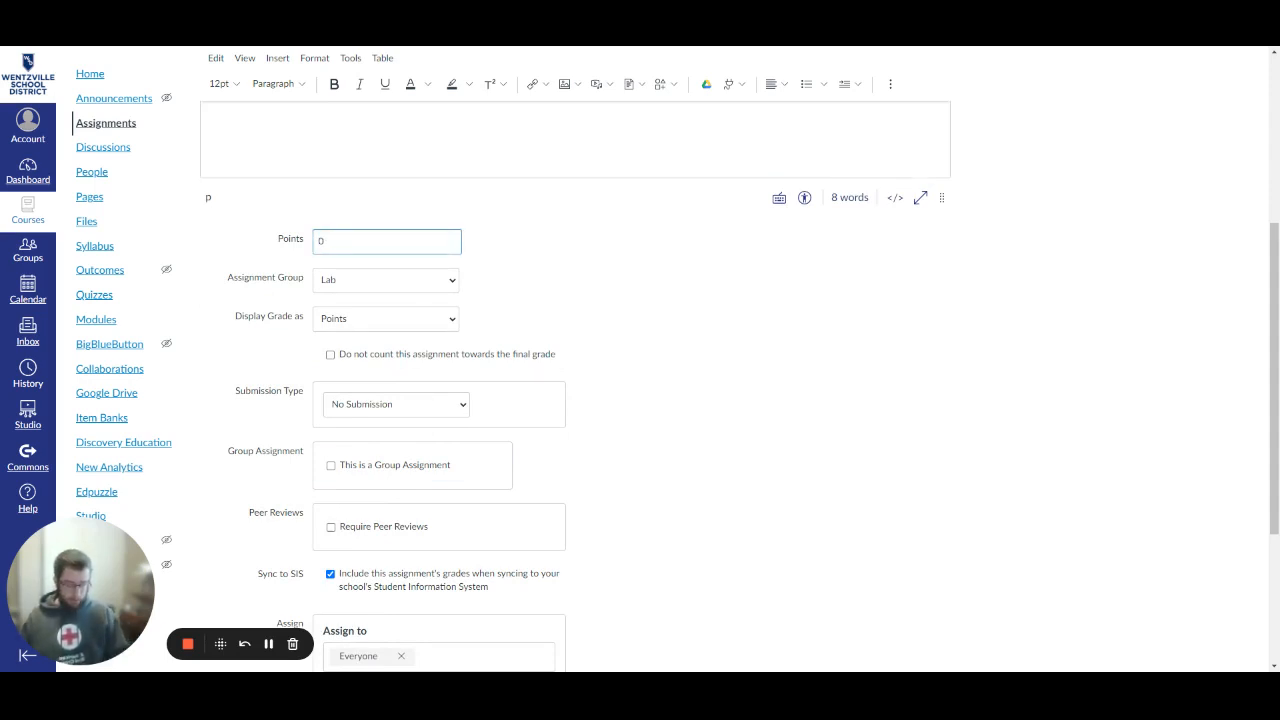
pyautogui.write('1')
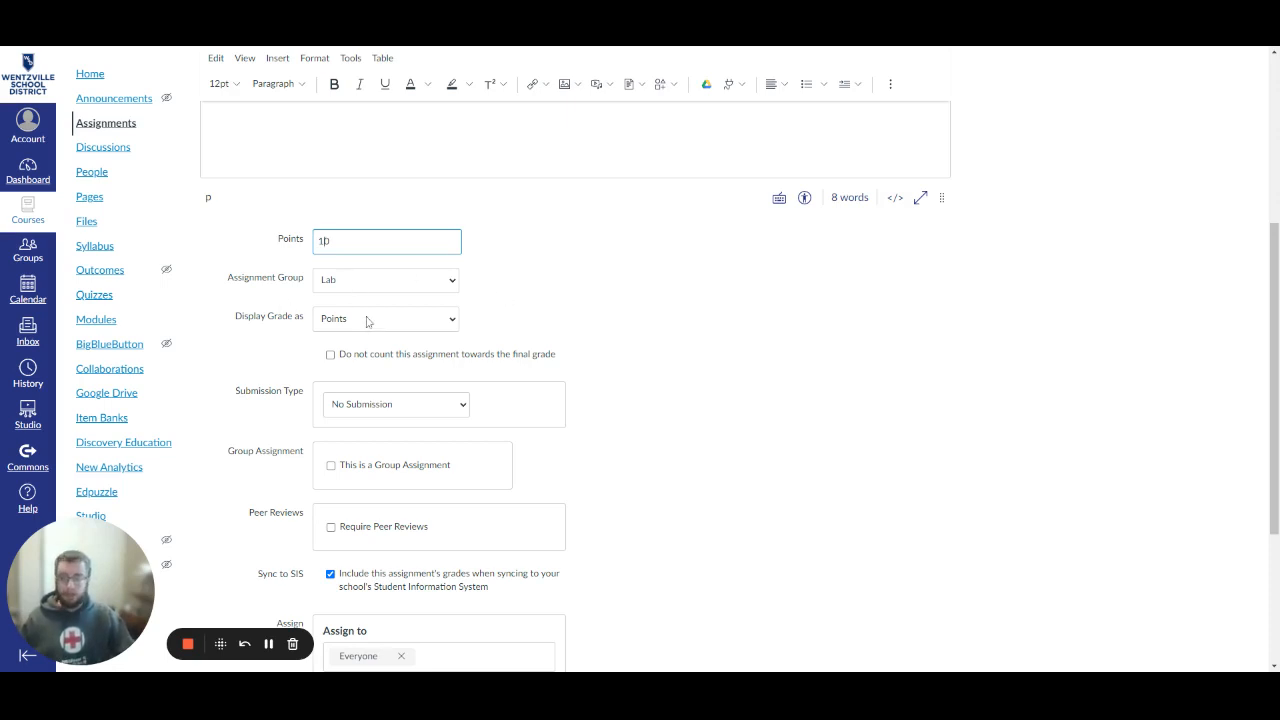
# - Set the assignment's submission type to Online
pyautogui.scroll(-2, 368, 321)
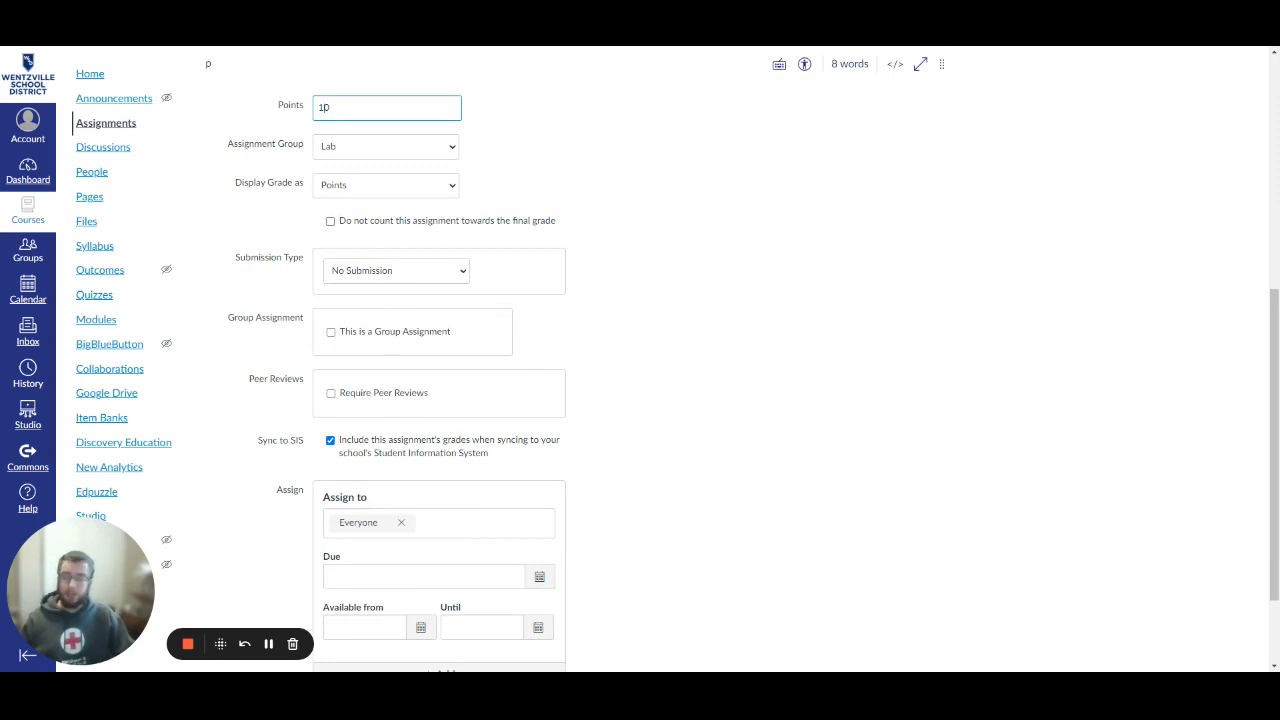
pyautogui.click(457, 278)
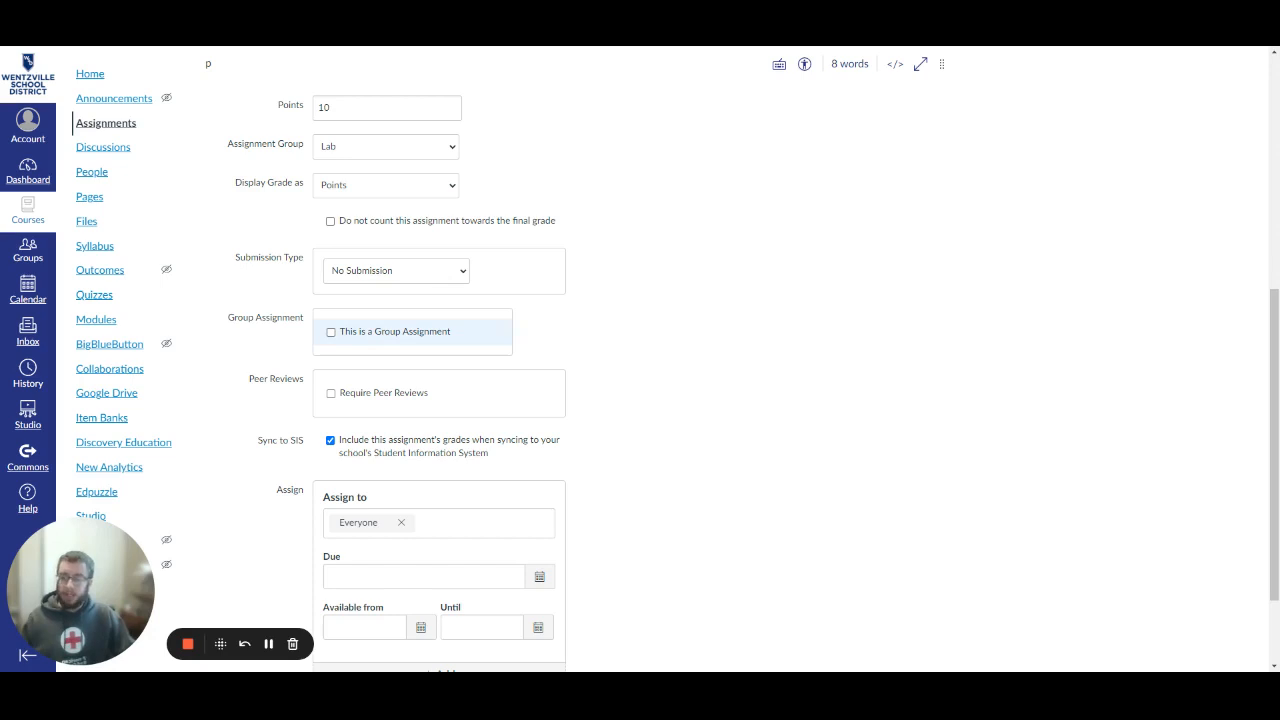
pyautogui.click(388, 304)
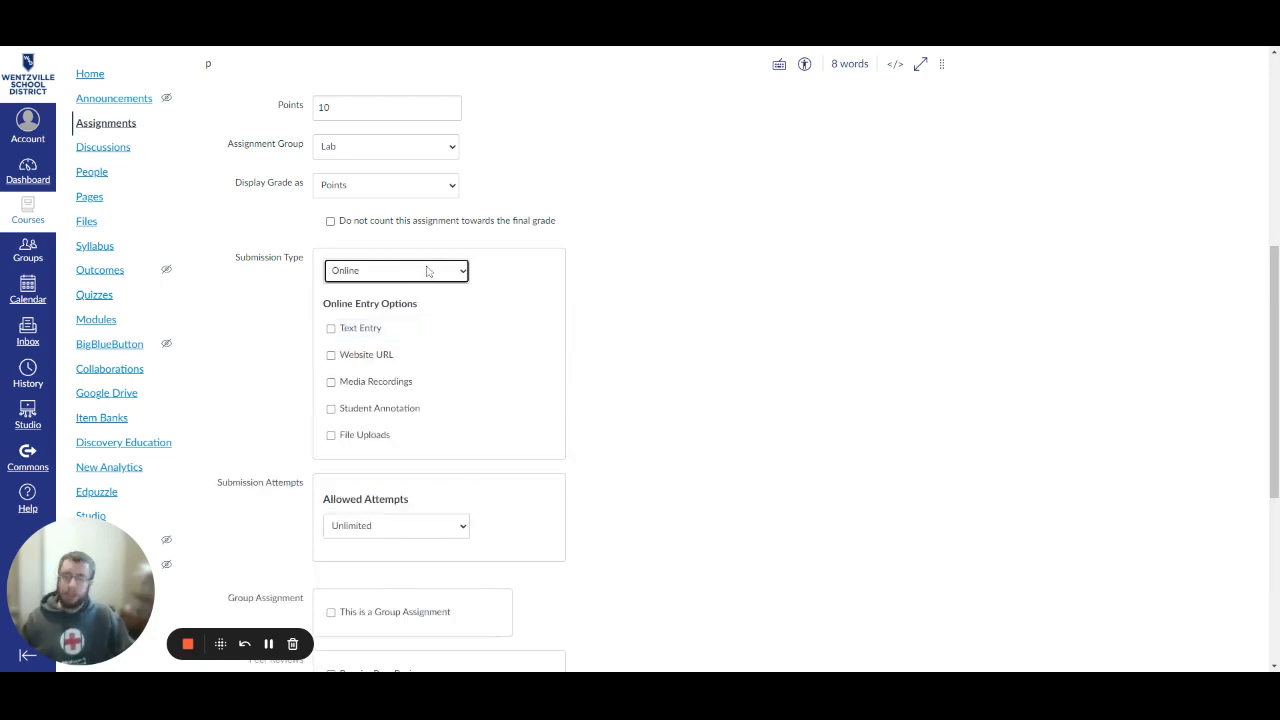
# - Switch the submission type to On Paper and return it to Online
pyautogui.click(400, 290)
pyautogui.click(360, 320)
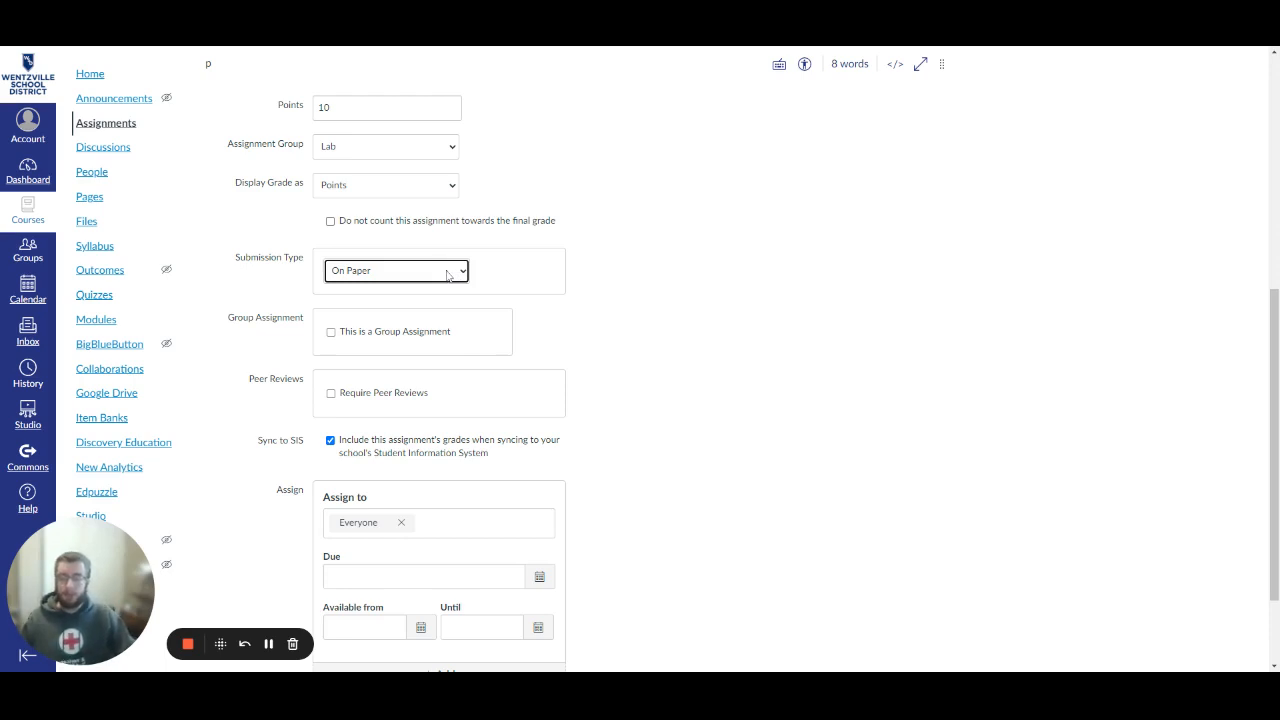
pyautogui.click(457, 275)
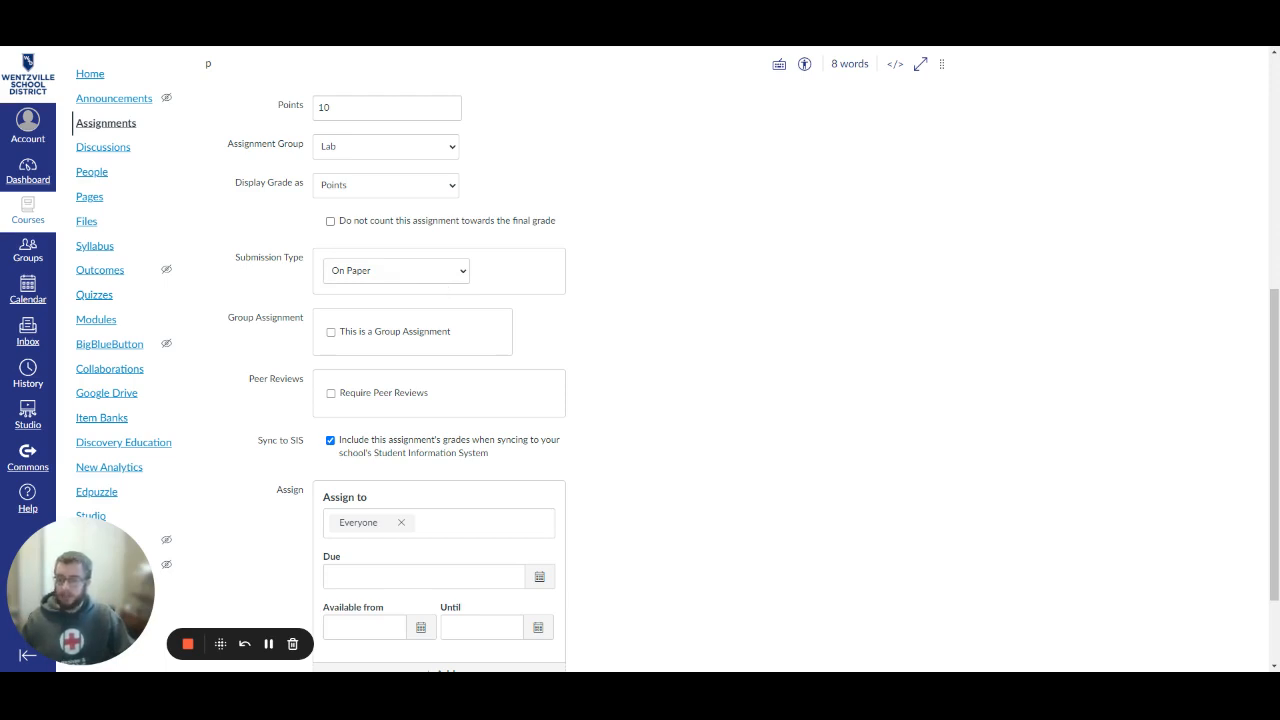
pyautogui.click(443, 303)
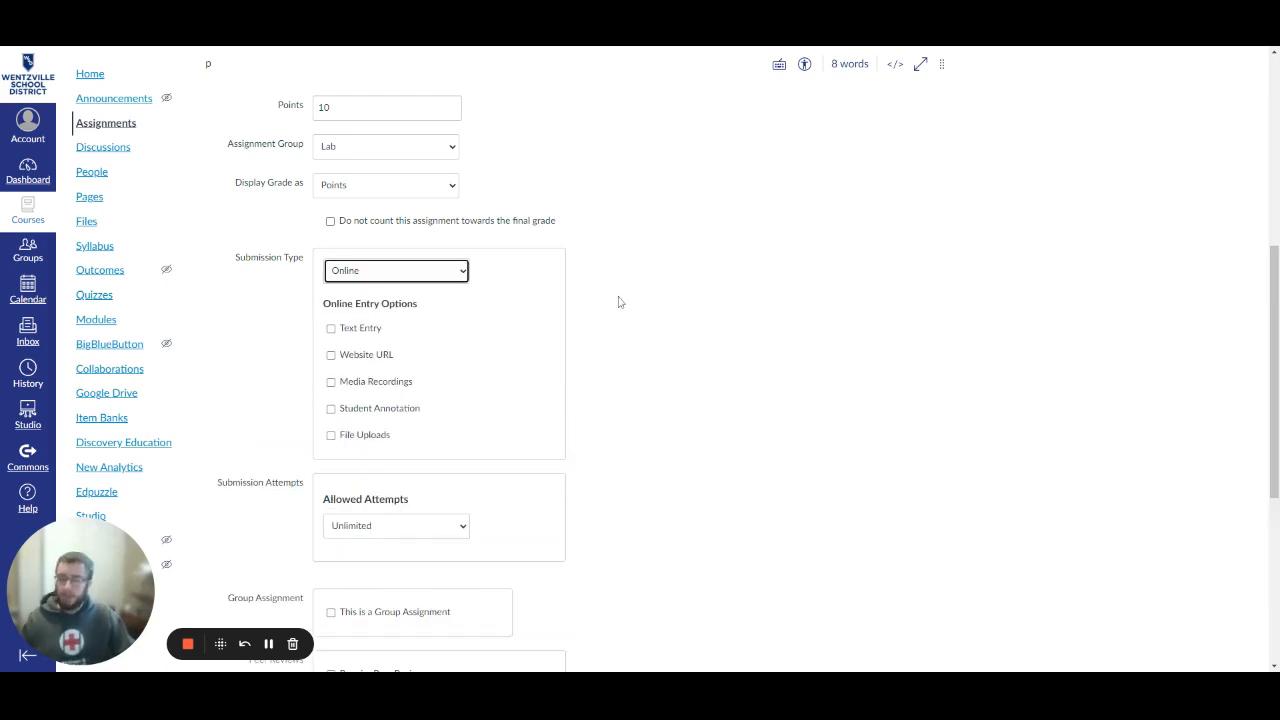
# - Enable Media Recordings as an online entry option and disable it again
pyautogui.scroll(-1, 620, 302)
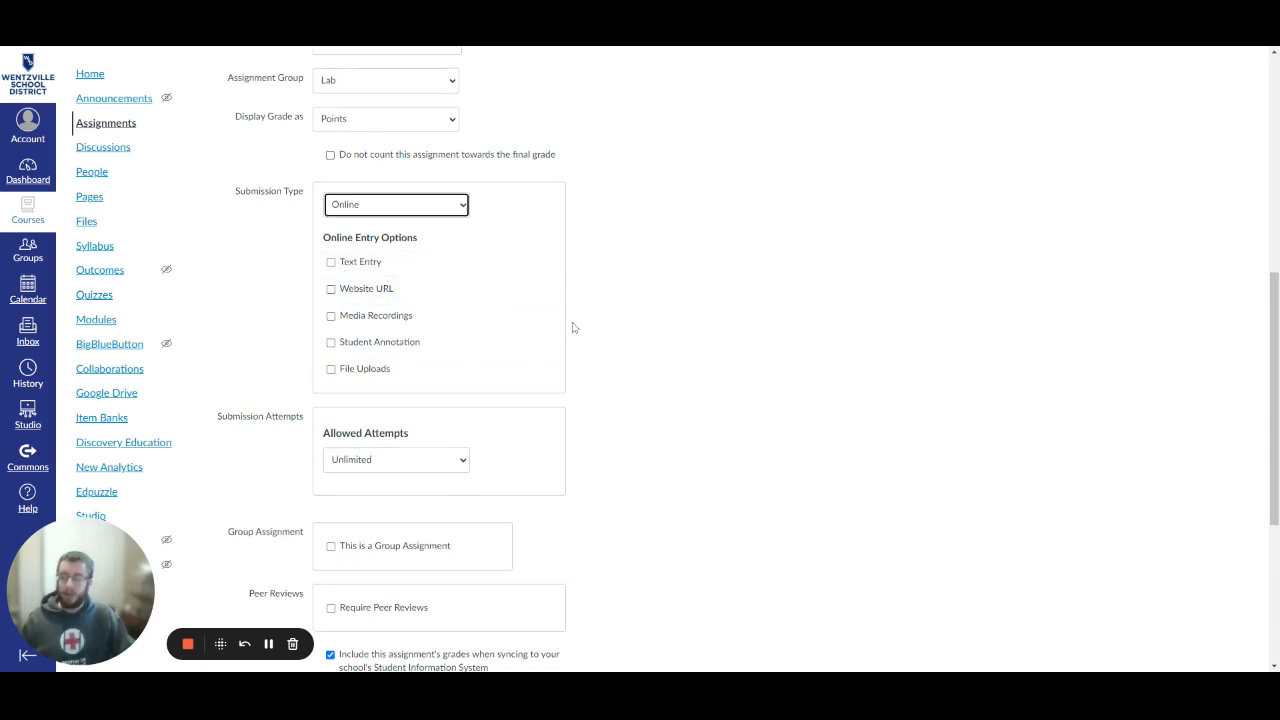
pyautogui.scroll(4, 571, 326)
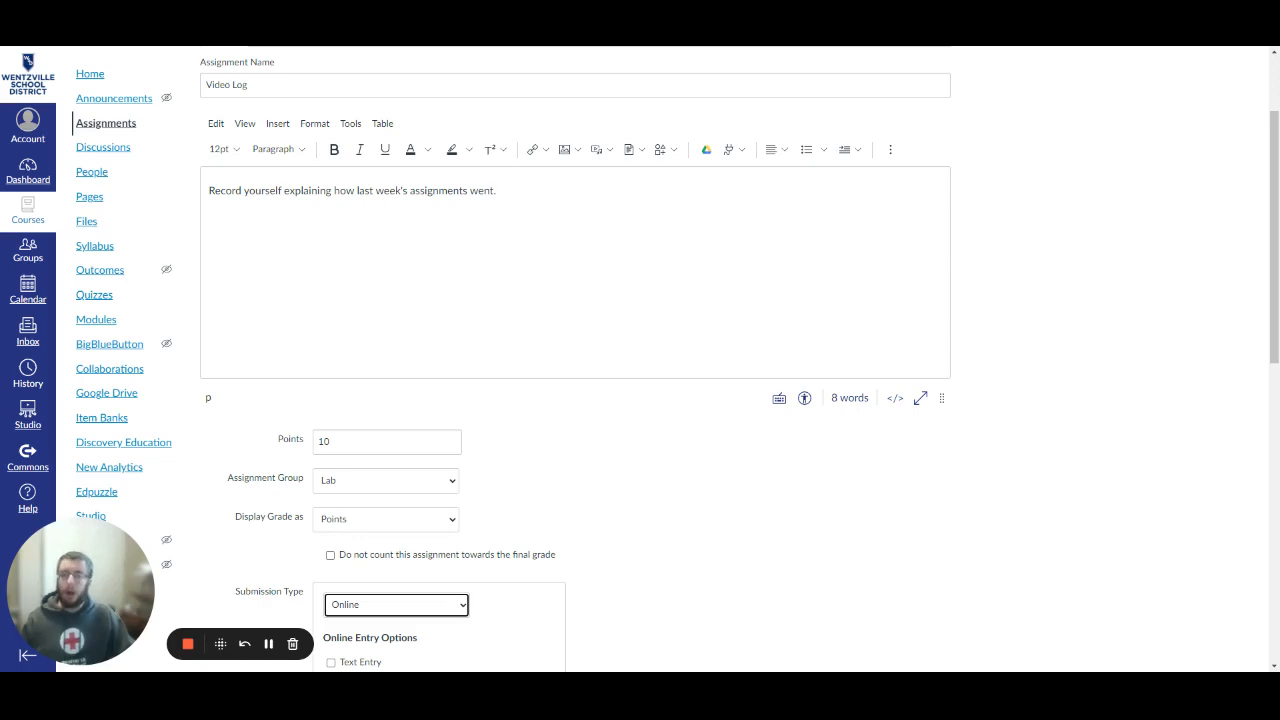
pyautogui.scroll(-3, 406, 320)
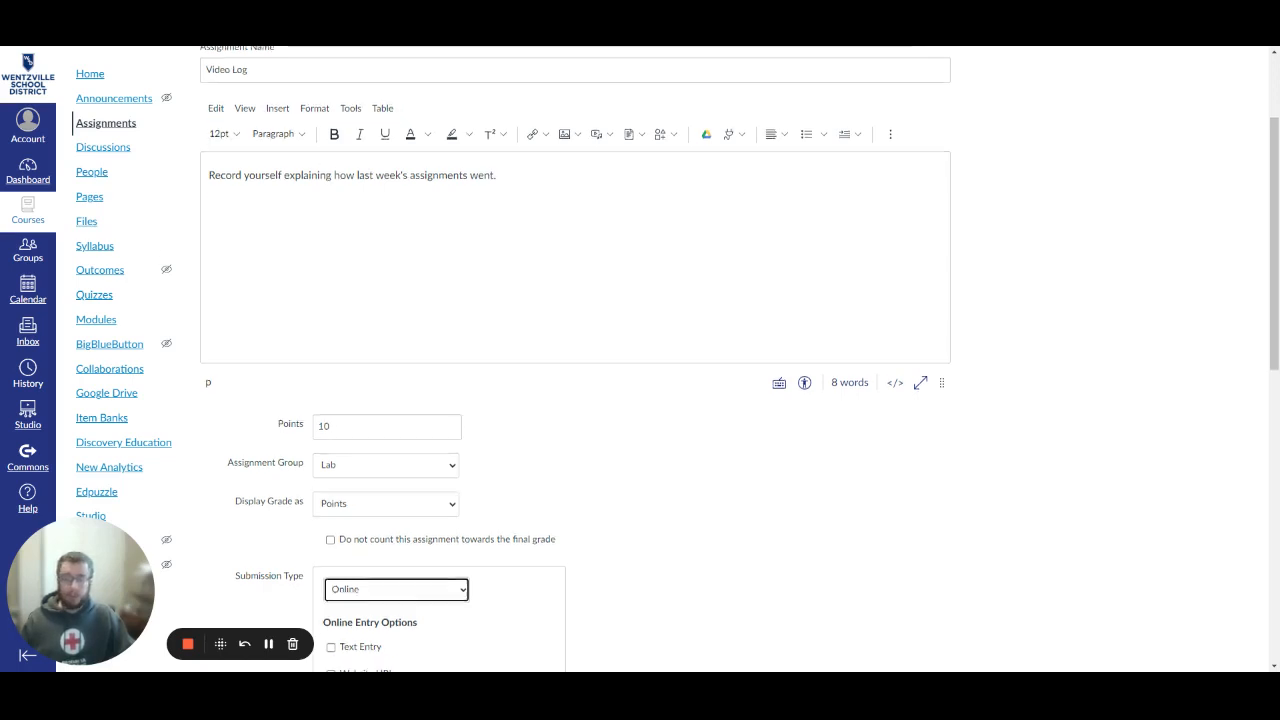
pyautogui.scroll(-2, 688, 381)
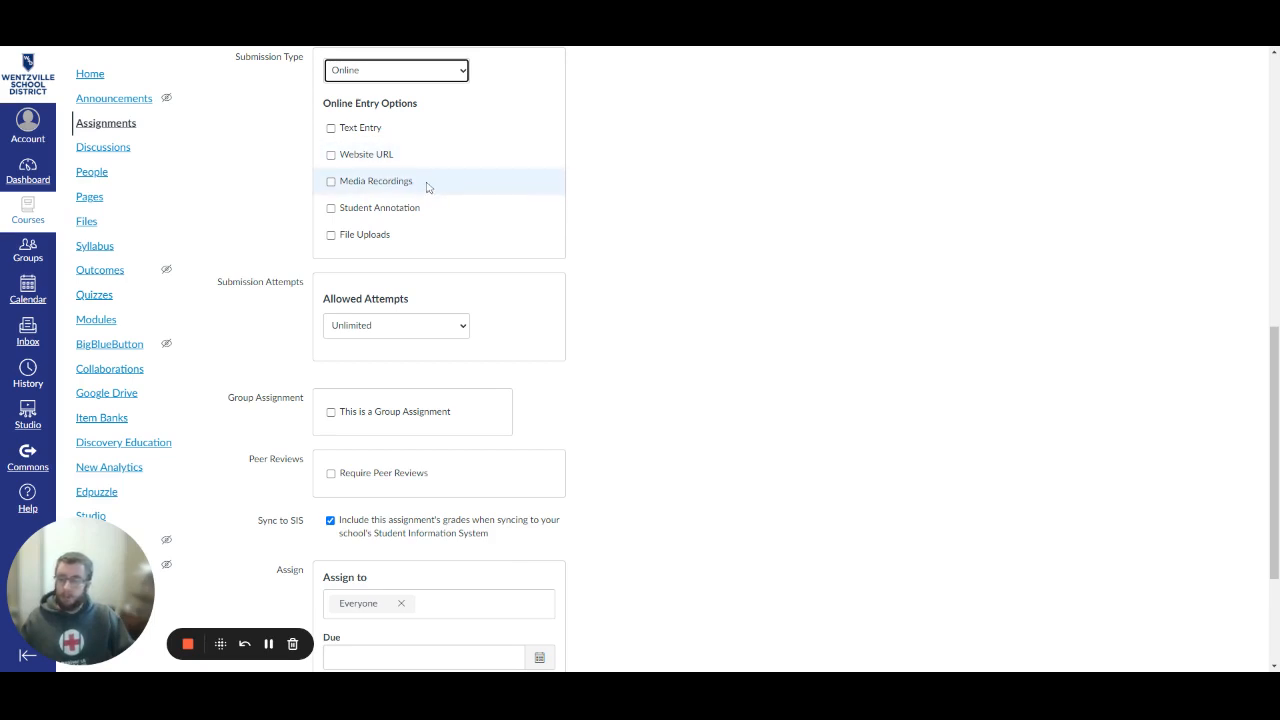
pyautogui.click(331, 183)
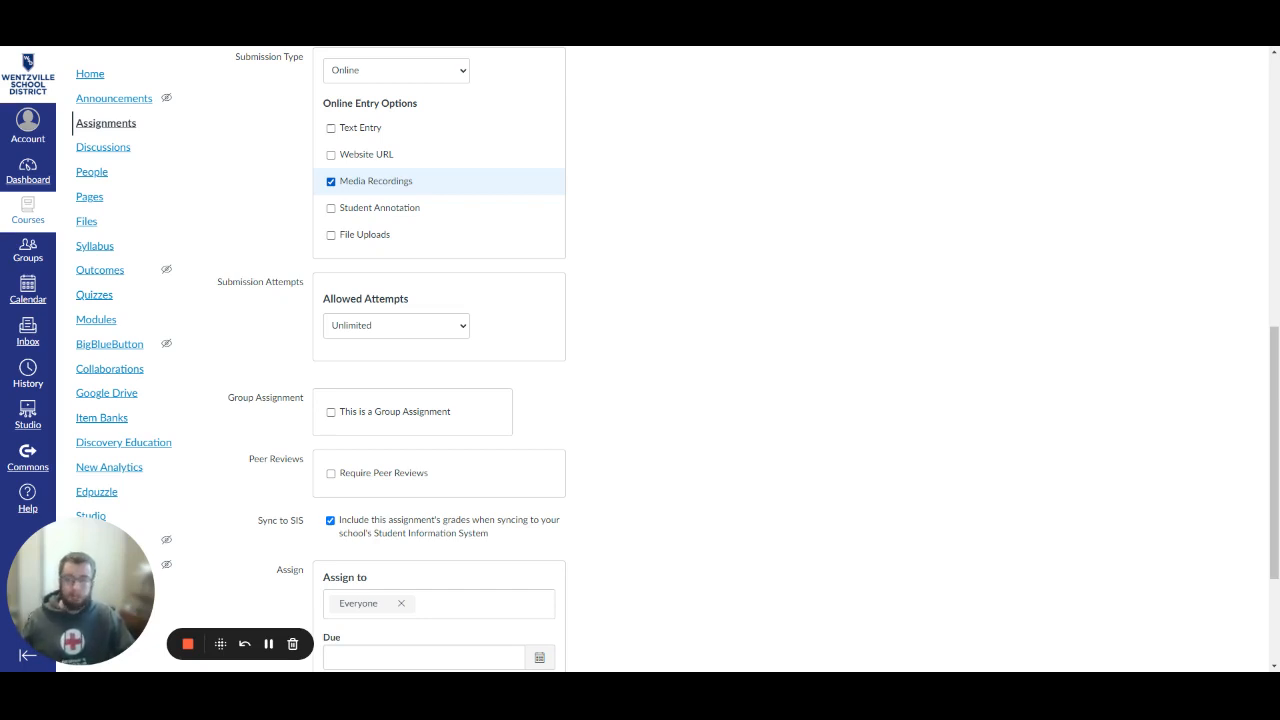
pyautogui.click(403, 182)
# - Enable Student Annotation, open its file upload and cancel it, and disable the option again
pyautogui.click(395, 208)
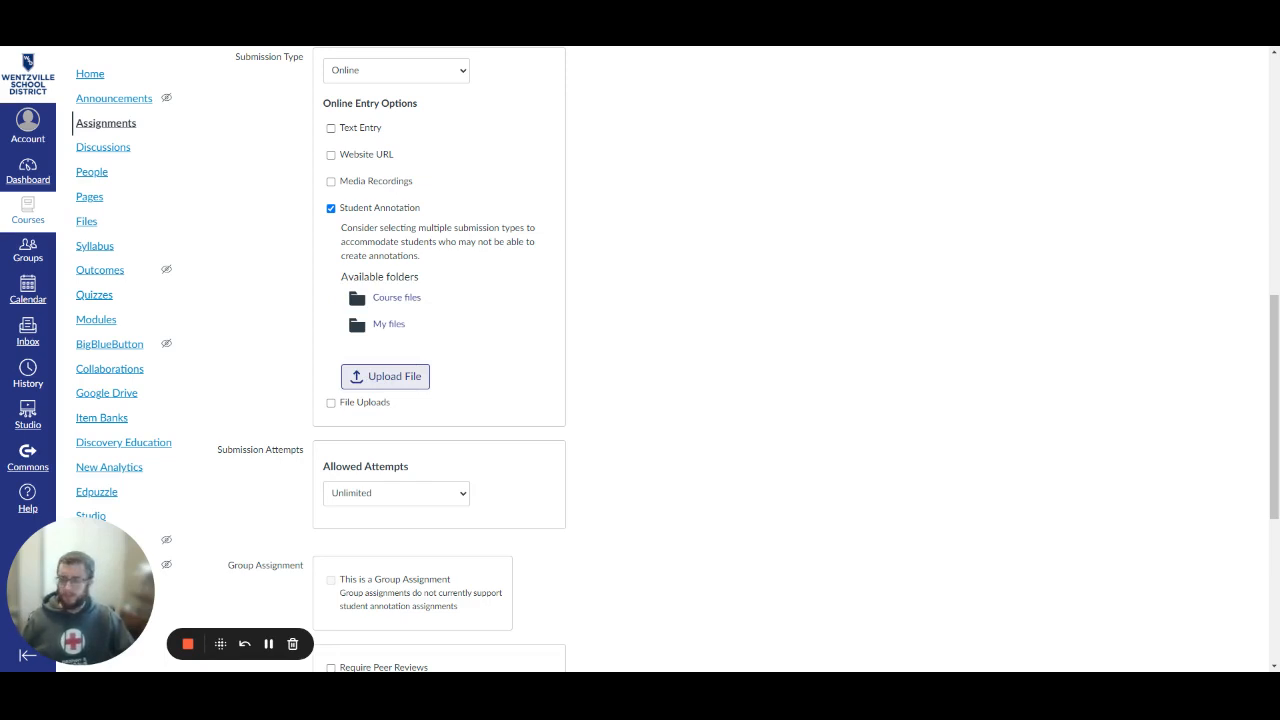
pyautogui.press('Escape')
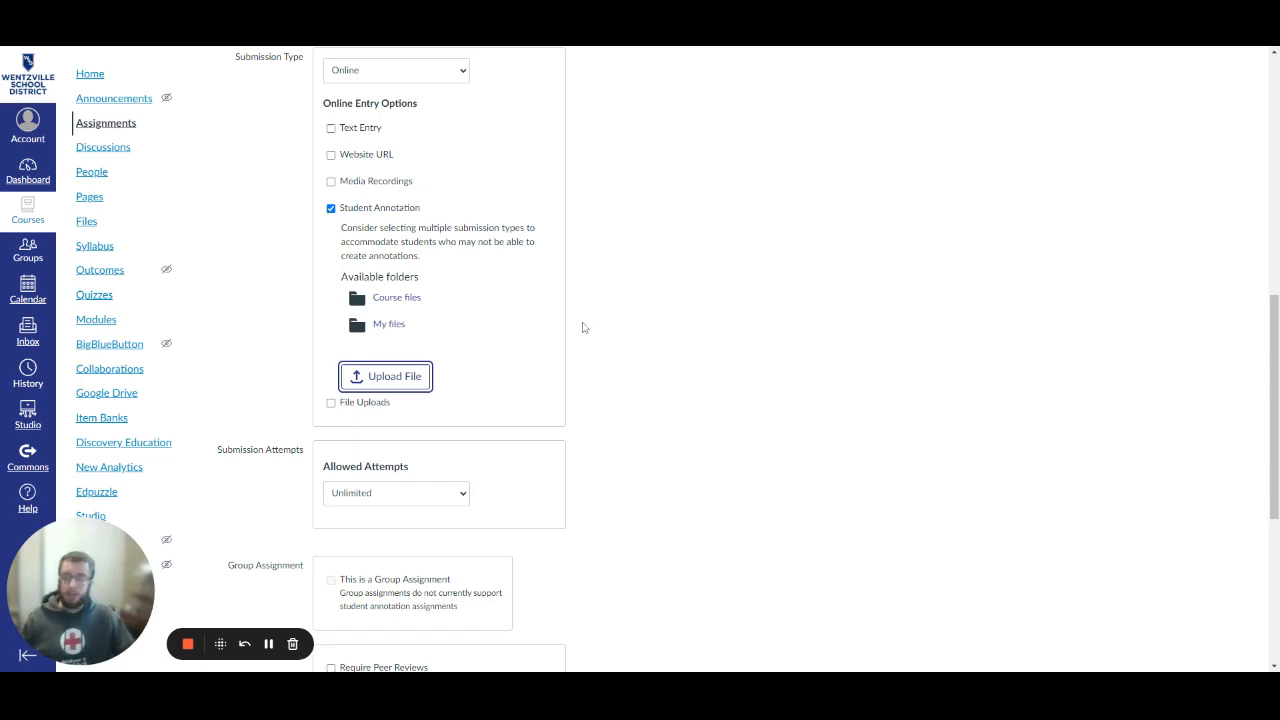
pyautogui.click(331, 210)
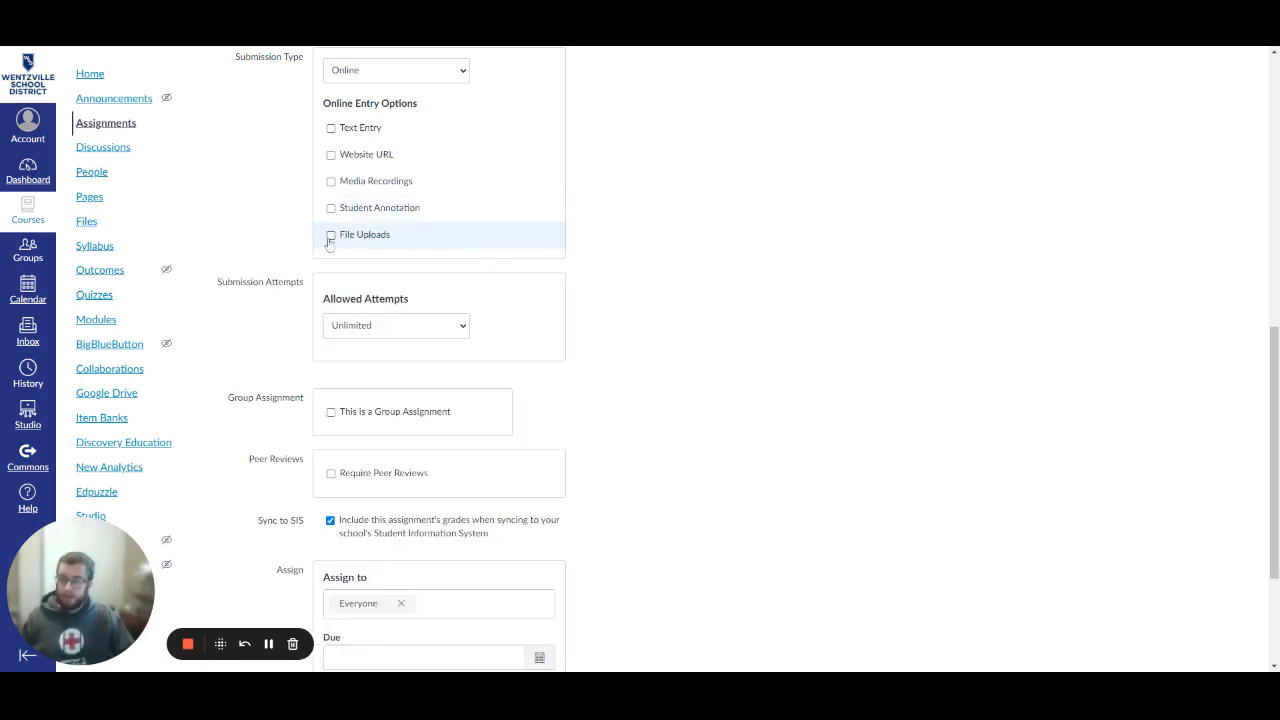
# - Enable File Uploads as the online entry option and restrict the upload file types to pdf,docx
pyautogui.click(331, 236)
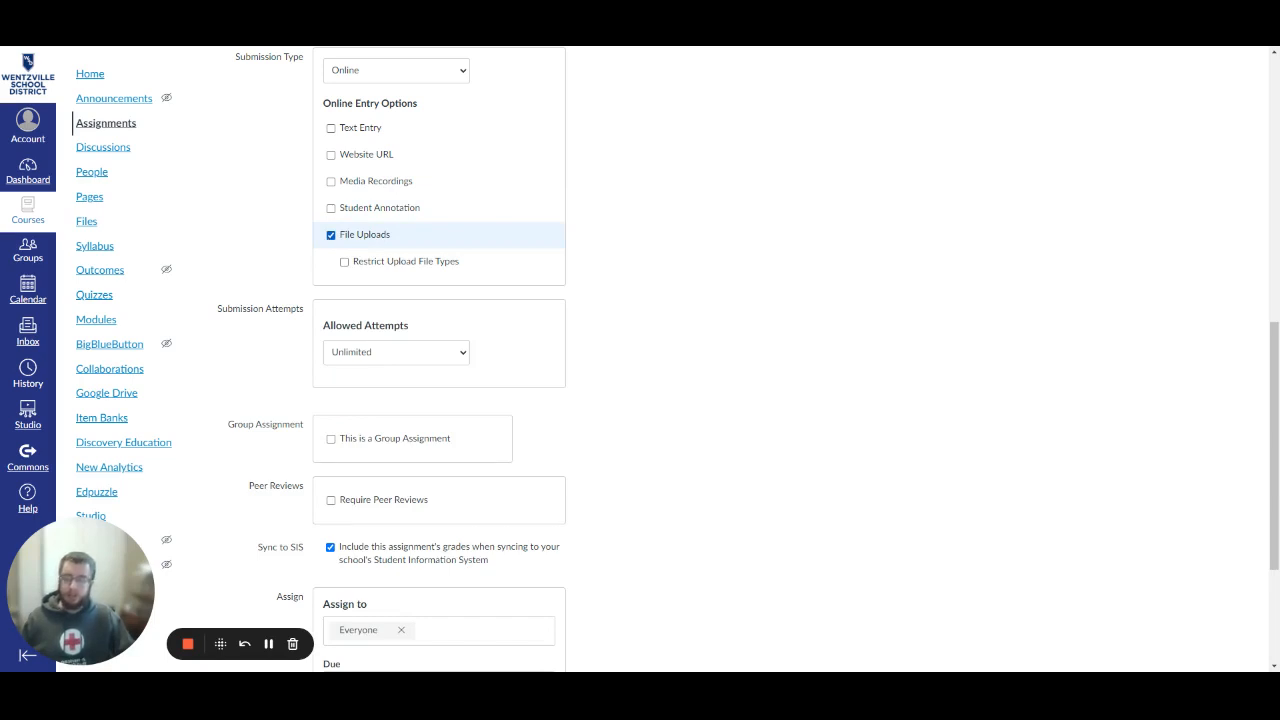
pyautogui.click(345, 263)
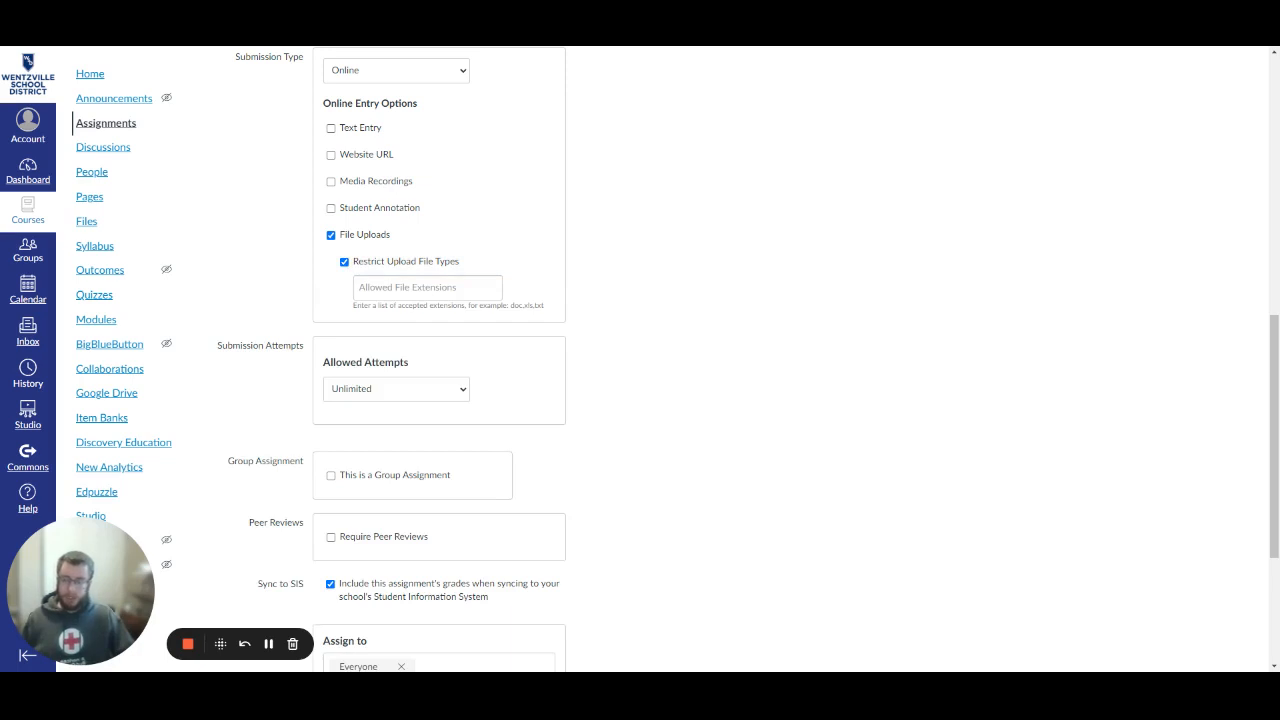
pyautogui.click(427, 288)
pyautogui.write('pdf')
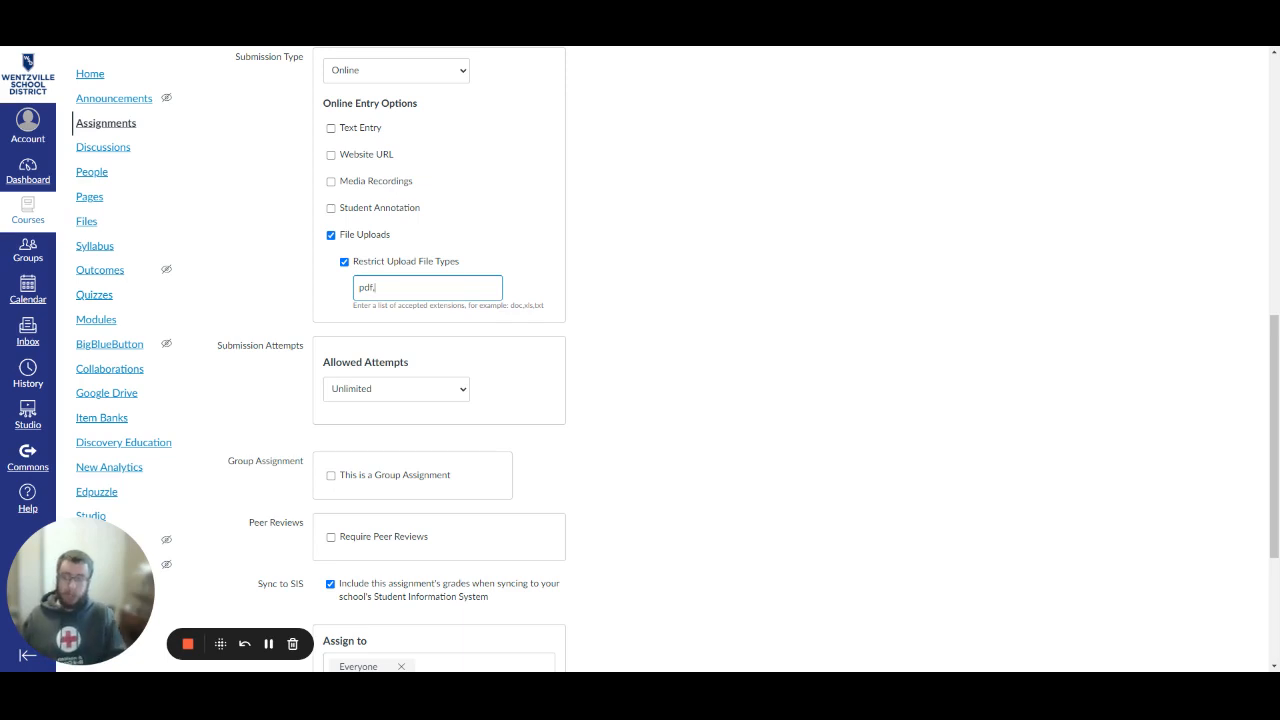
pyautogui.write(',docx')
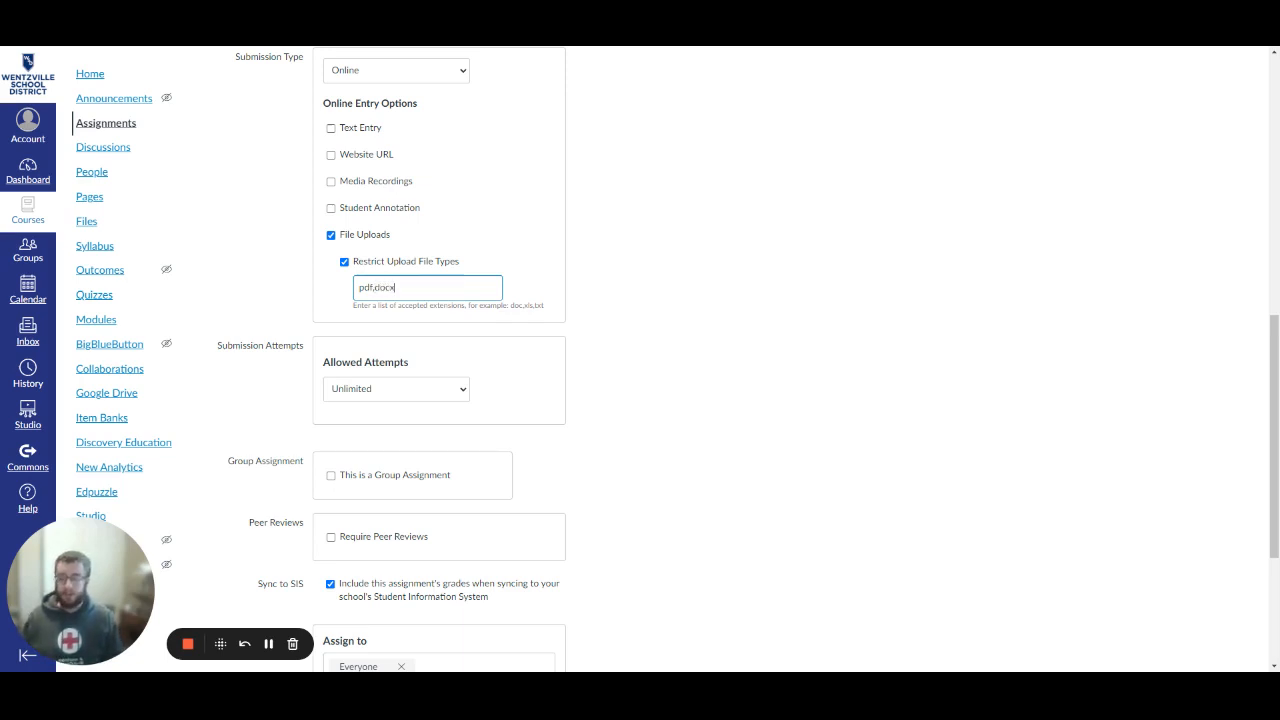
pyautogui.click(668, 278)
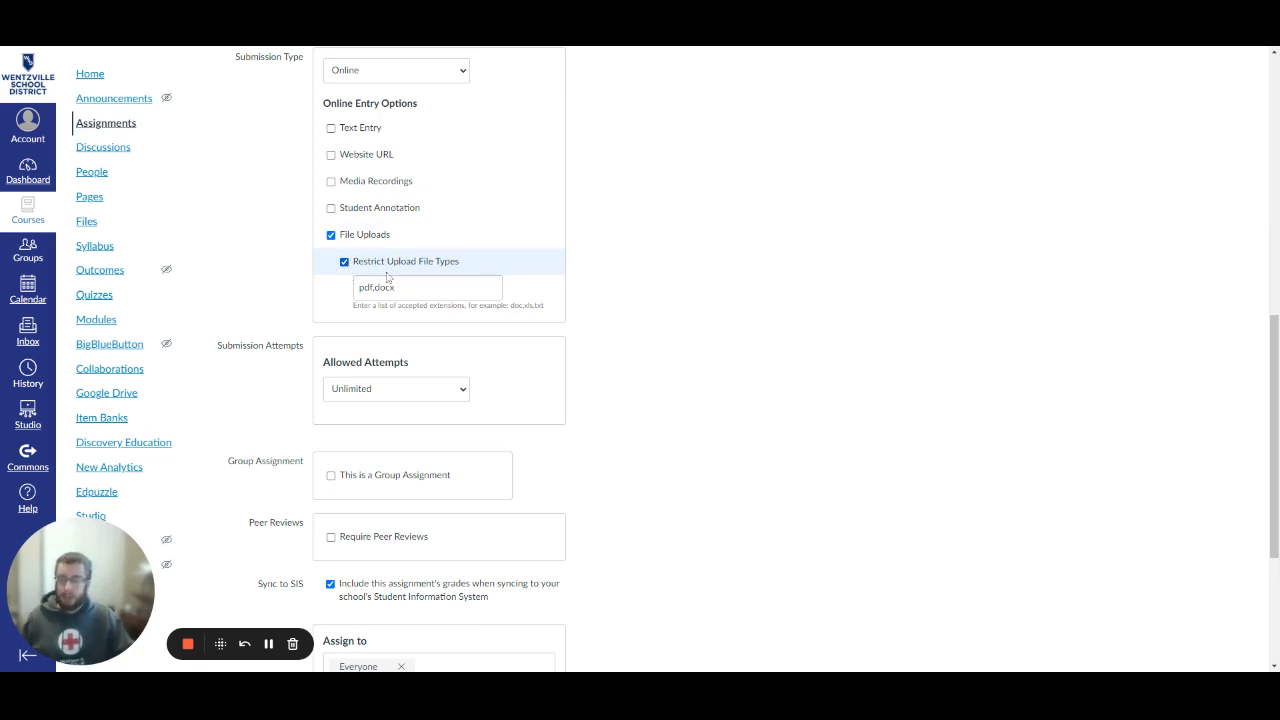
# - Switch the allowed submission attempts to Limited, try the number of attempts, and return the setting to Unlimited
pyautogui.scroll(-1, 640, 355)
pyautogui.scroll(-1, 640, 355)
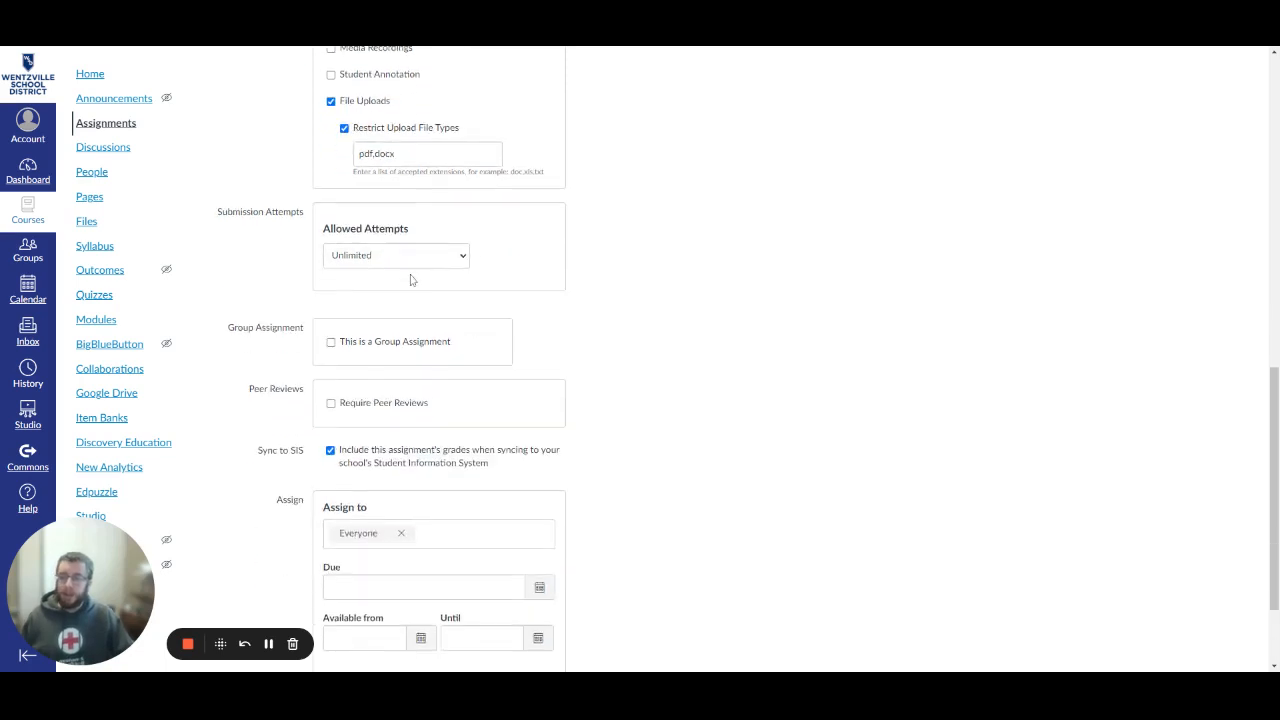
pyautogui.click(463, 258)
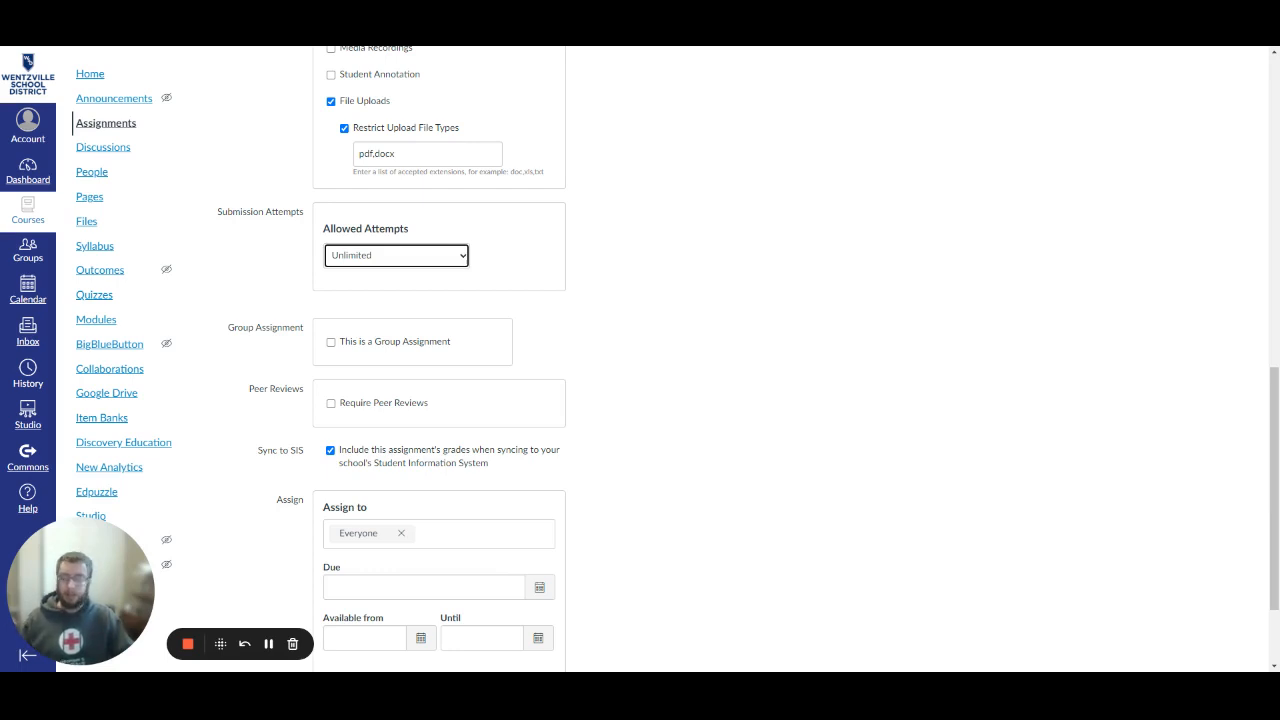
pyautogui.click(464, 260)
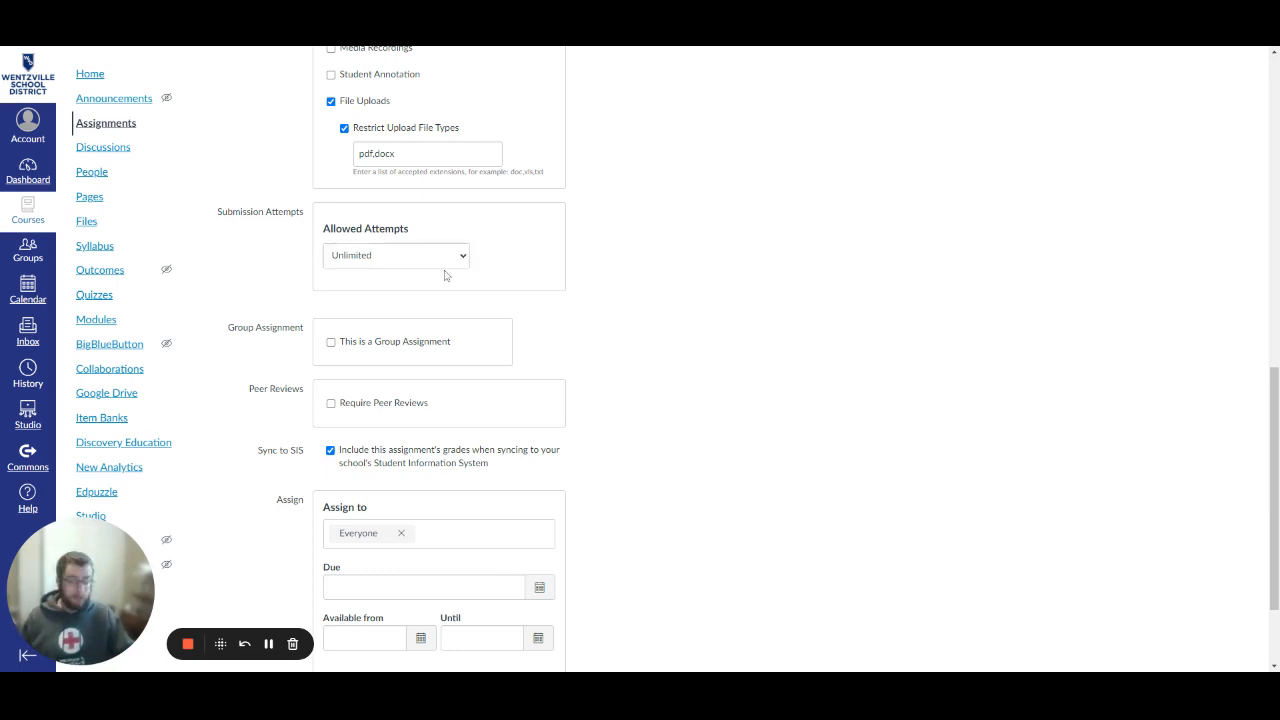
pyautogui.click(435, 275)
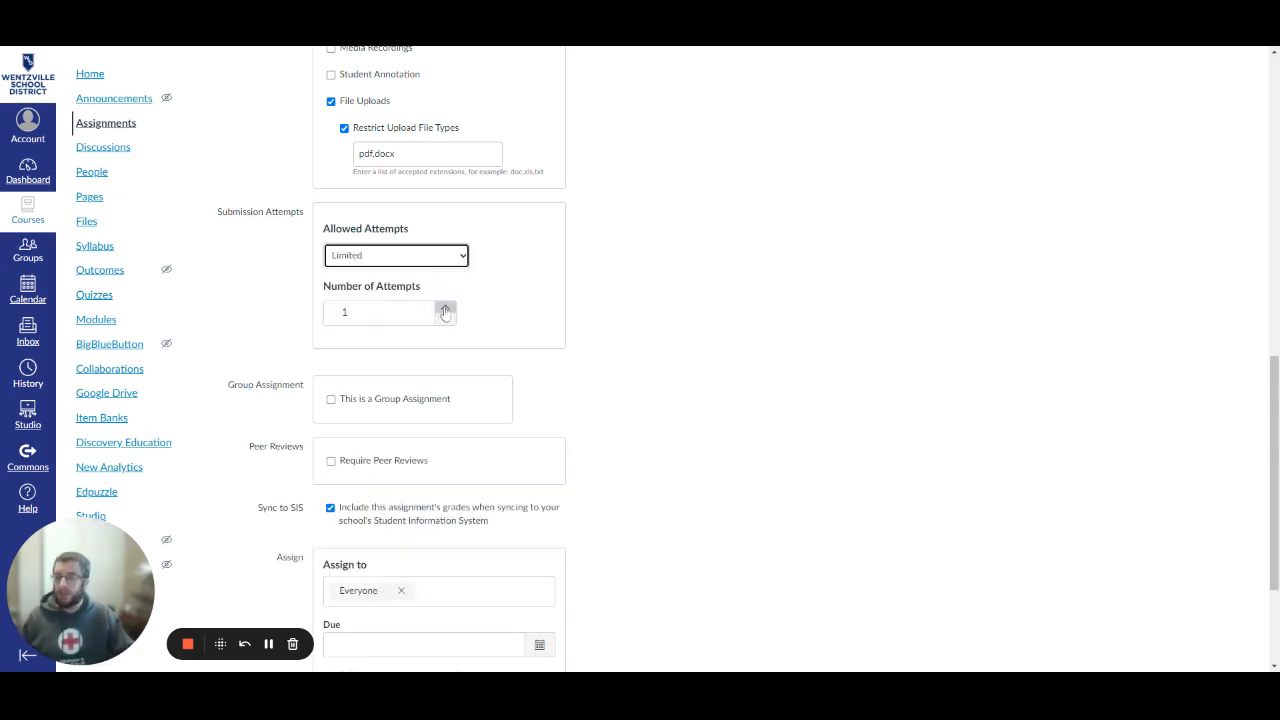
pyautogui.click(445, 308)
pyautogui.click(445, 308)
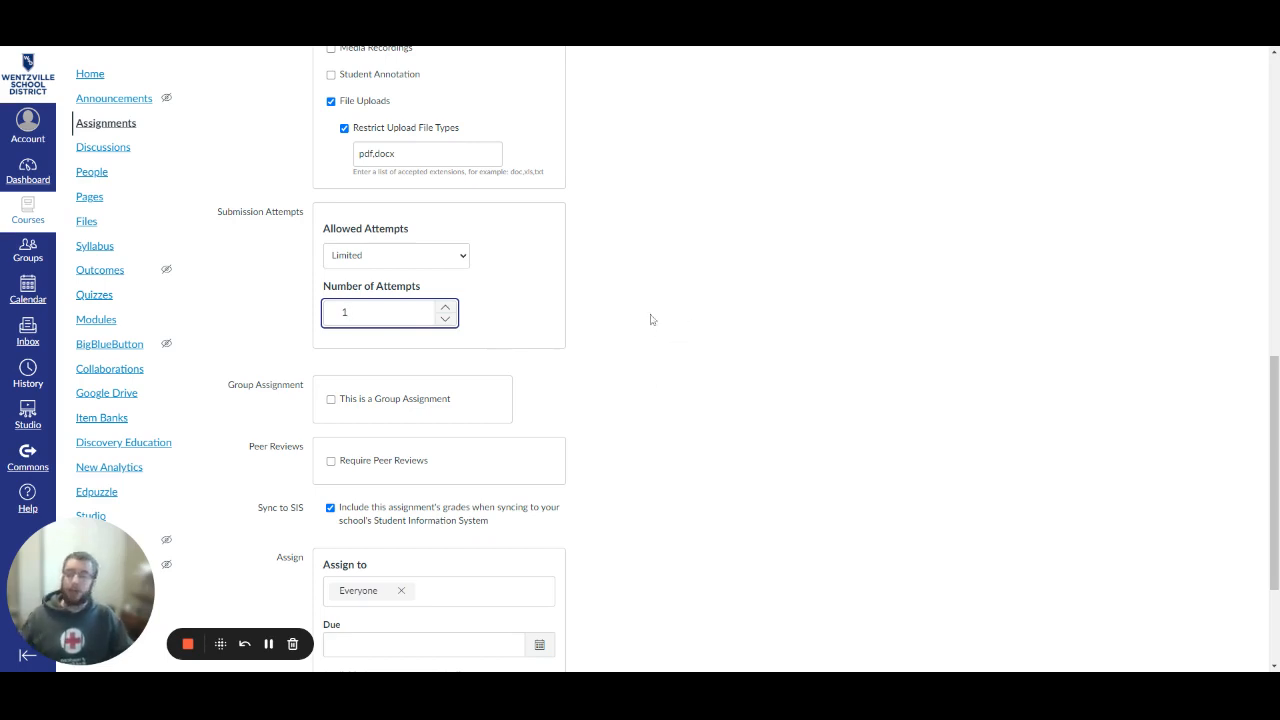
pyautogui.click(460, 274)
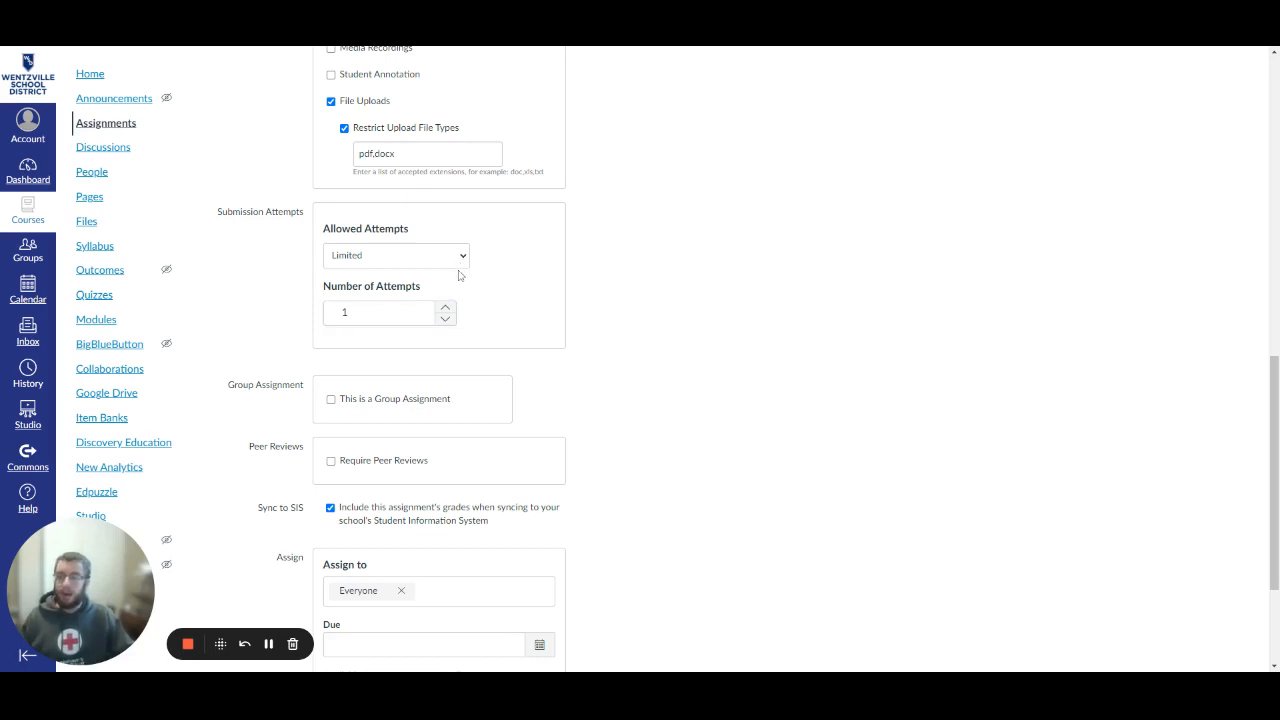
pyautogui.click(460, 274)
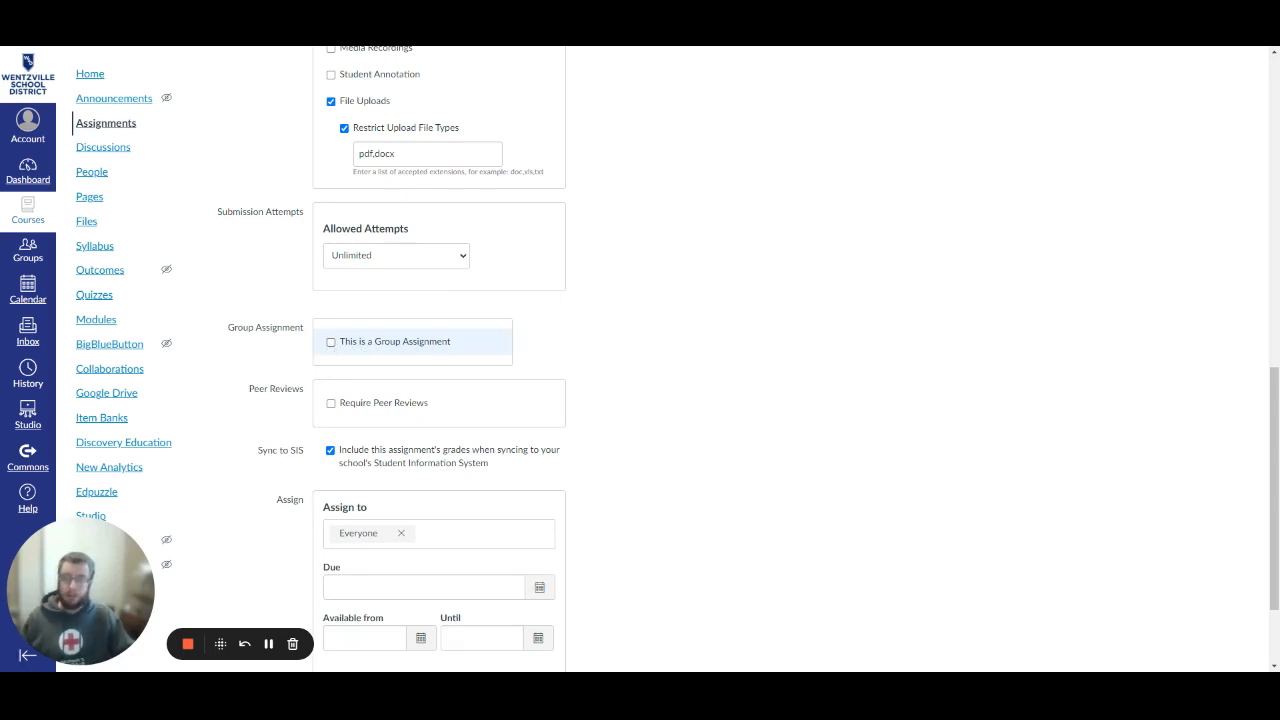
# - Require automatically assigned, anonymous peer reviews with 3 reviews per user, and disable the peer review requirement again
pyautogui.scroll(-1, 331, 340)
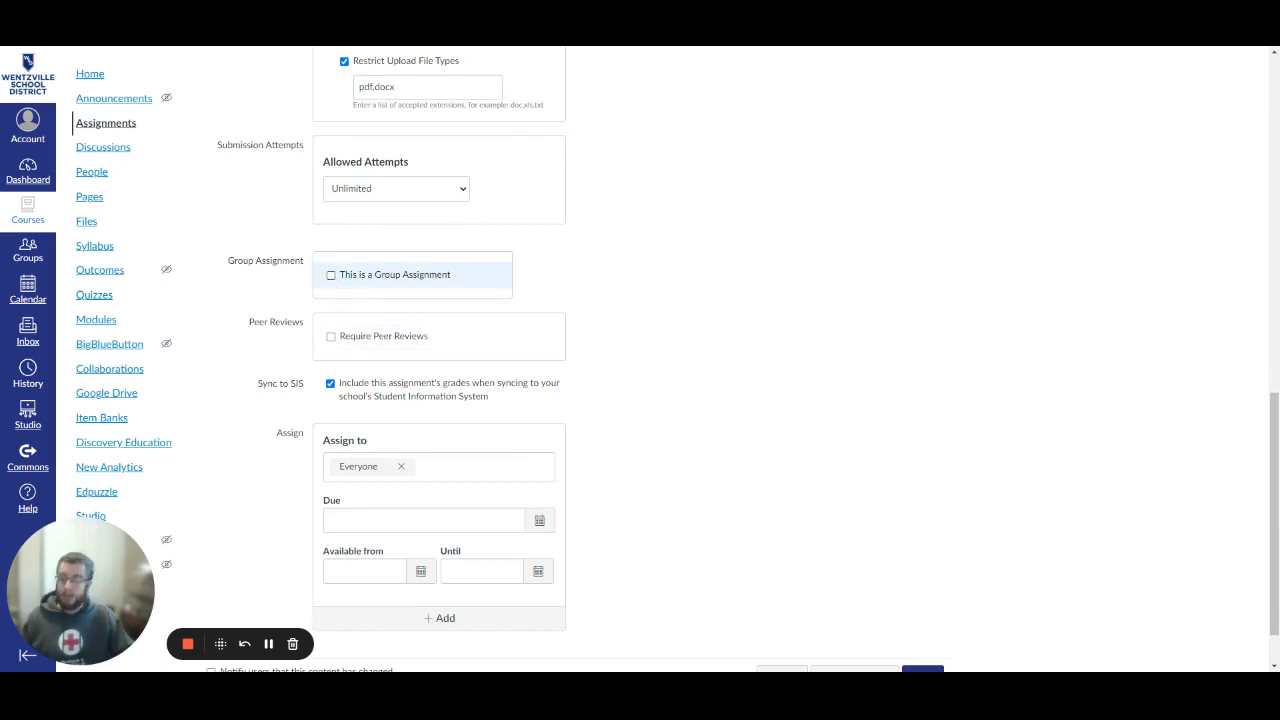
pyautogui.click(331, 337)
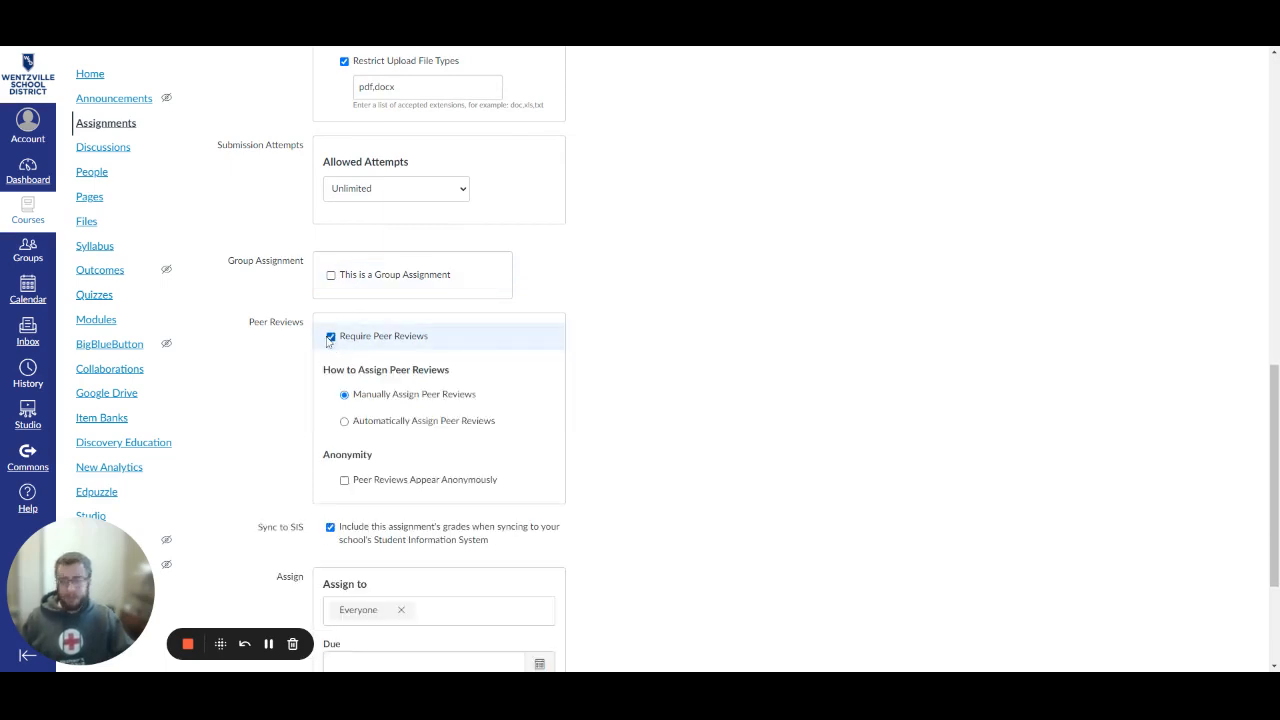
pyautogui.scroll(-1, 410, 341)
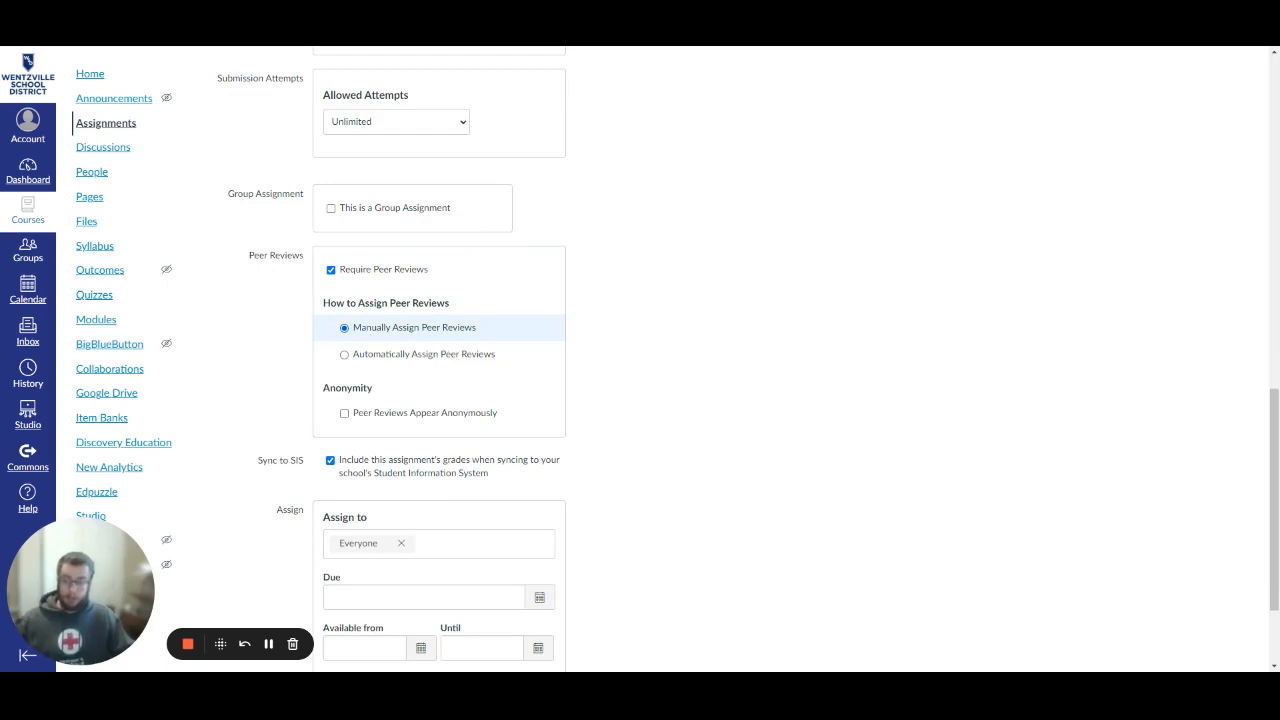
pyautogui.click(424, 362)
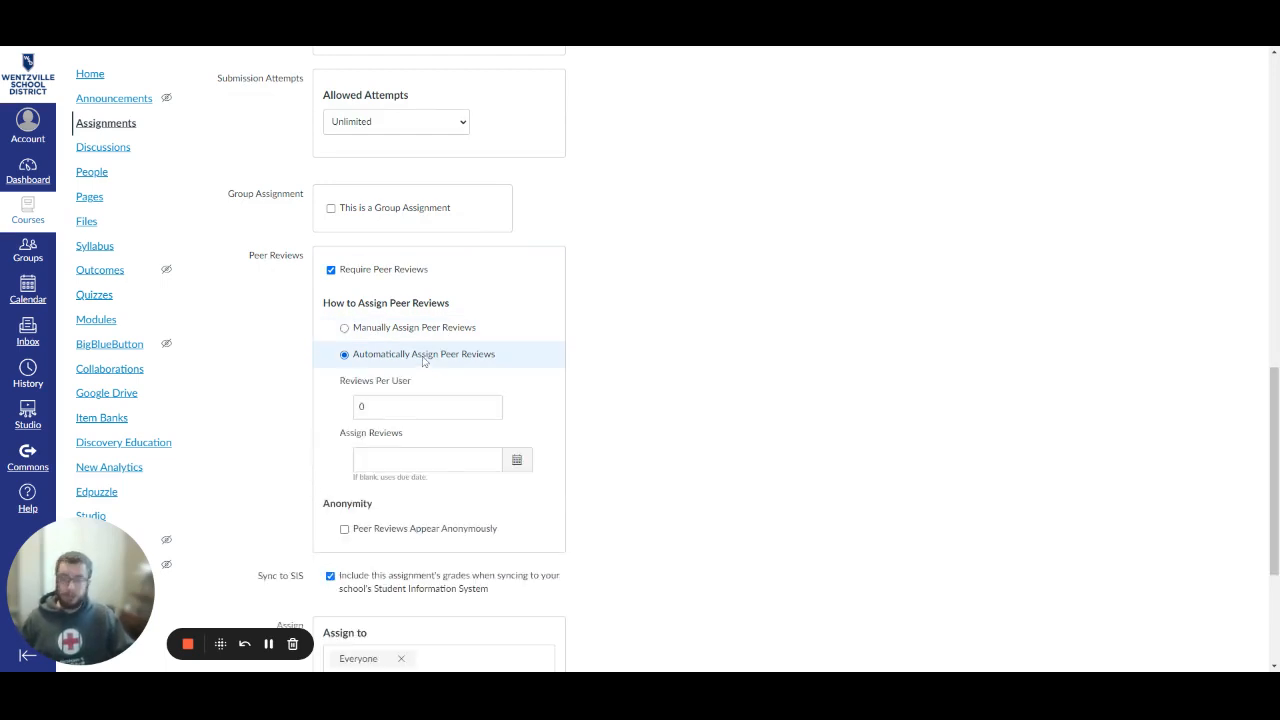
pyautogui.doubleClick(363, 407)
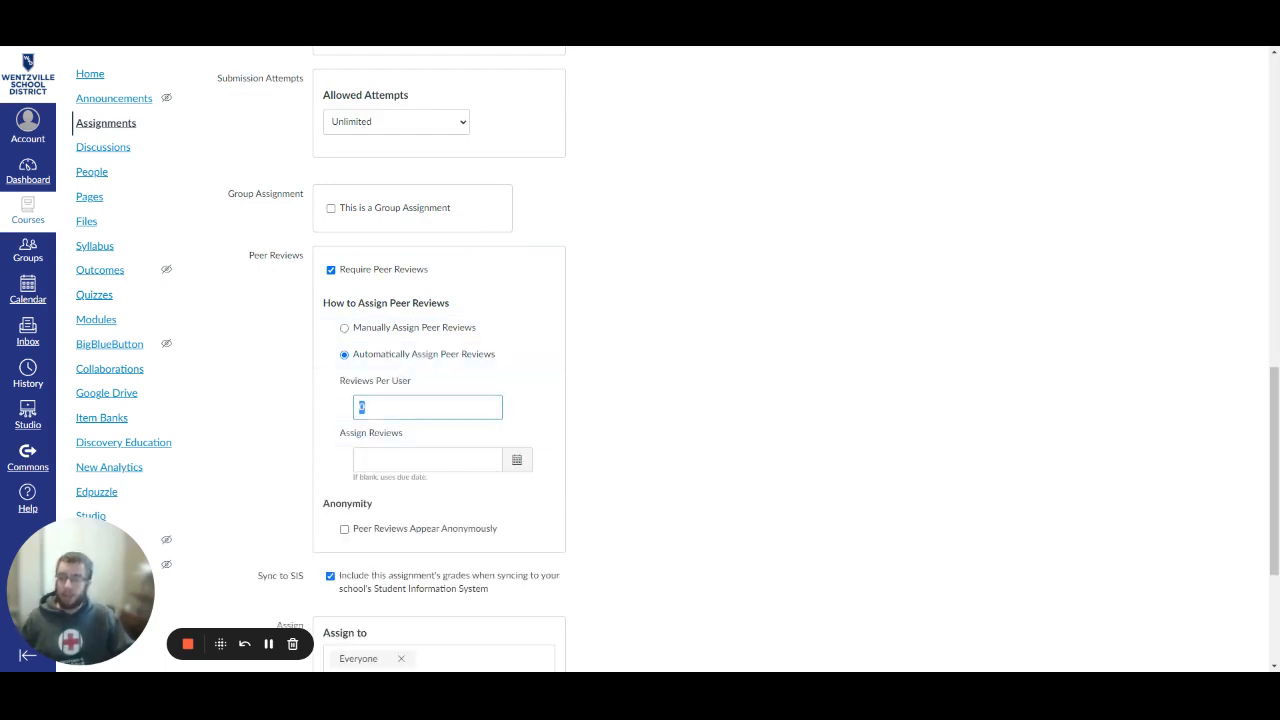
pyautogui.write('3')
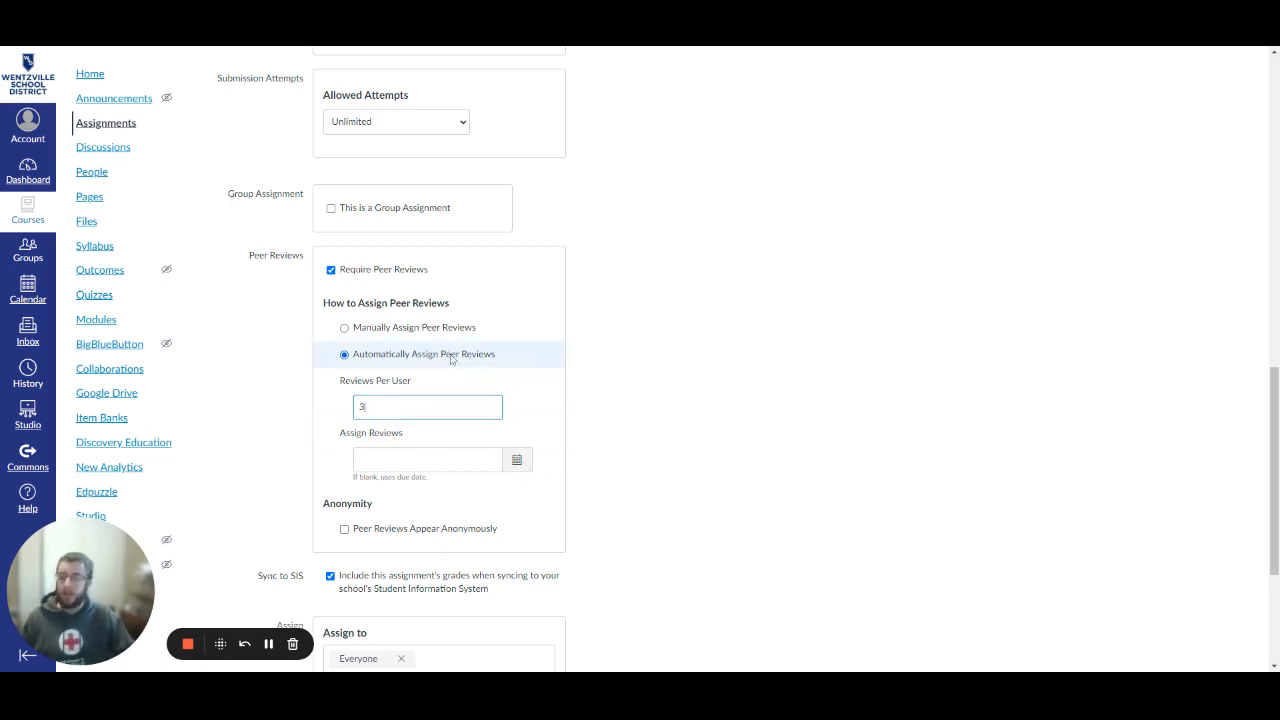
pyautogui.click(344, 530)
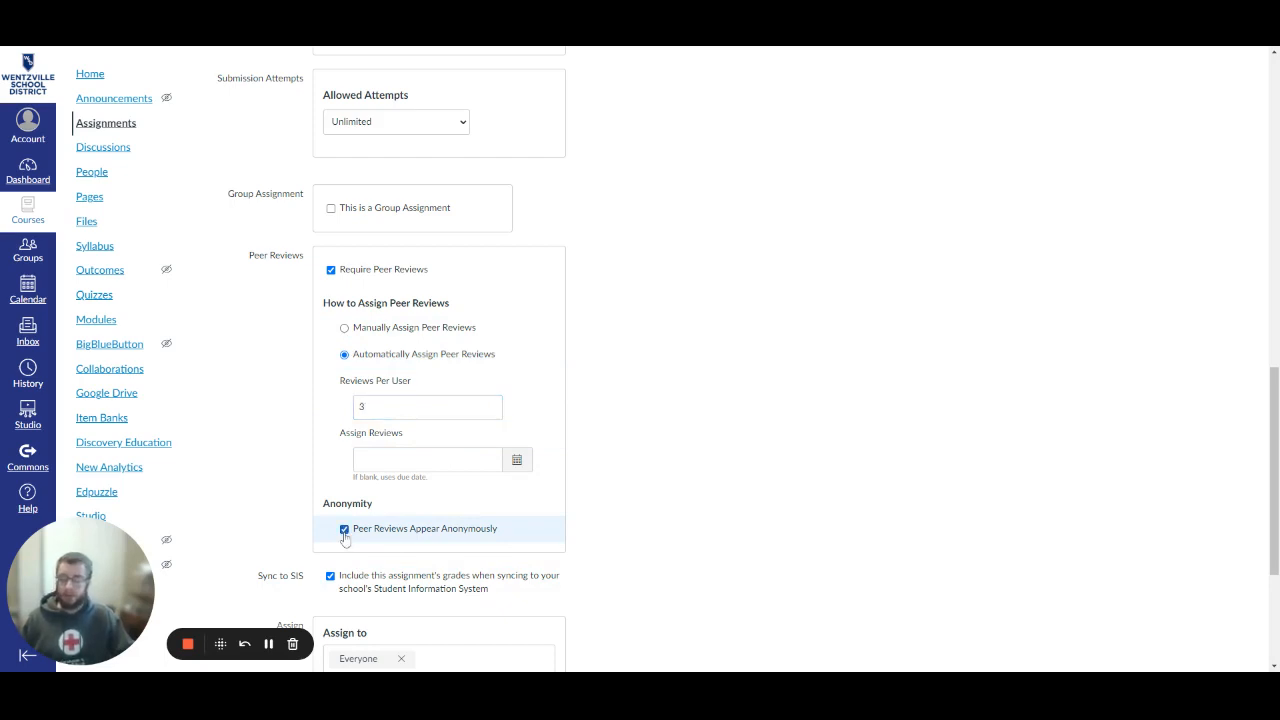
pyautogui.click(332, 273)
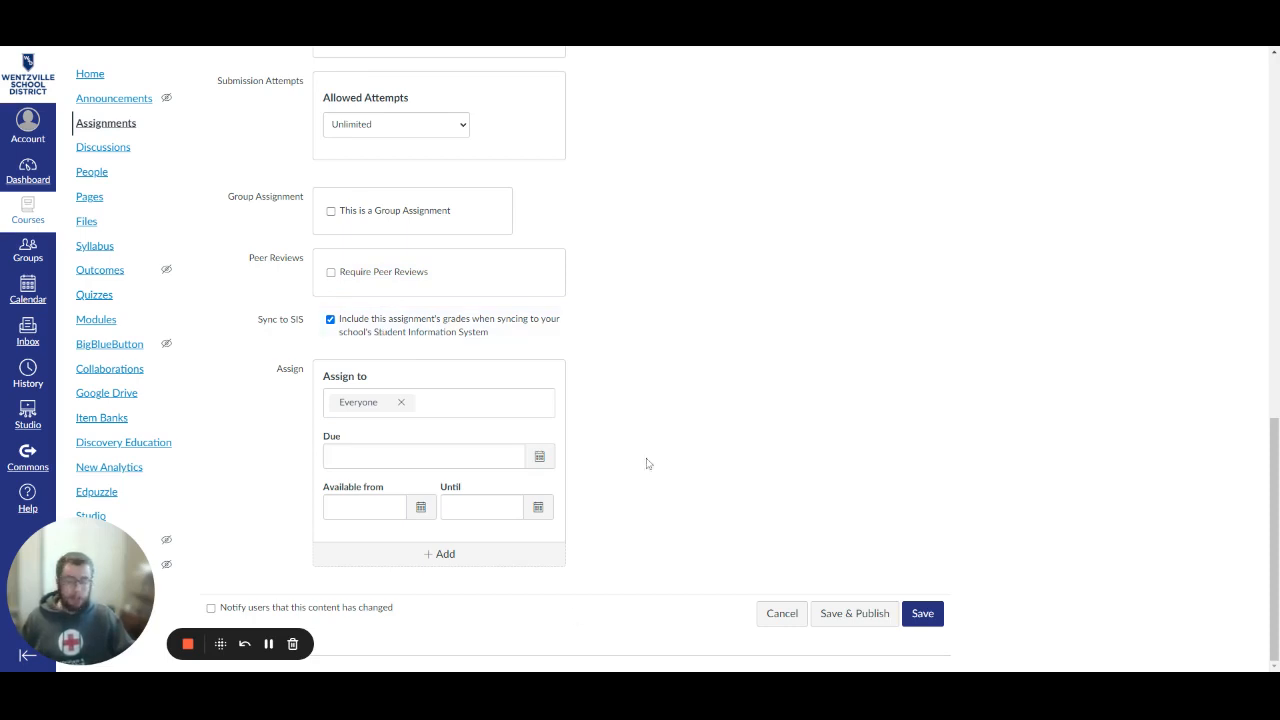
# - View the Assign to choices, add a second assignee and due date block, and remove that block again
pyautogui.click(436, 403)
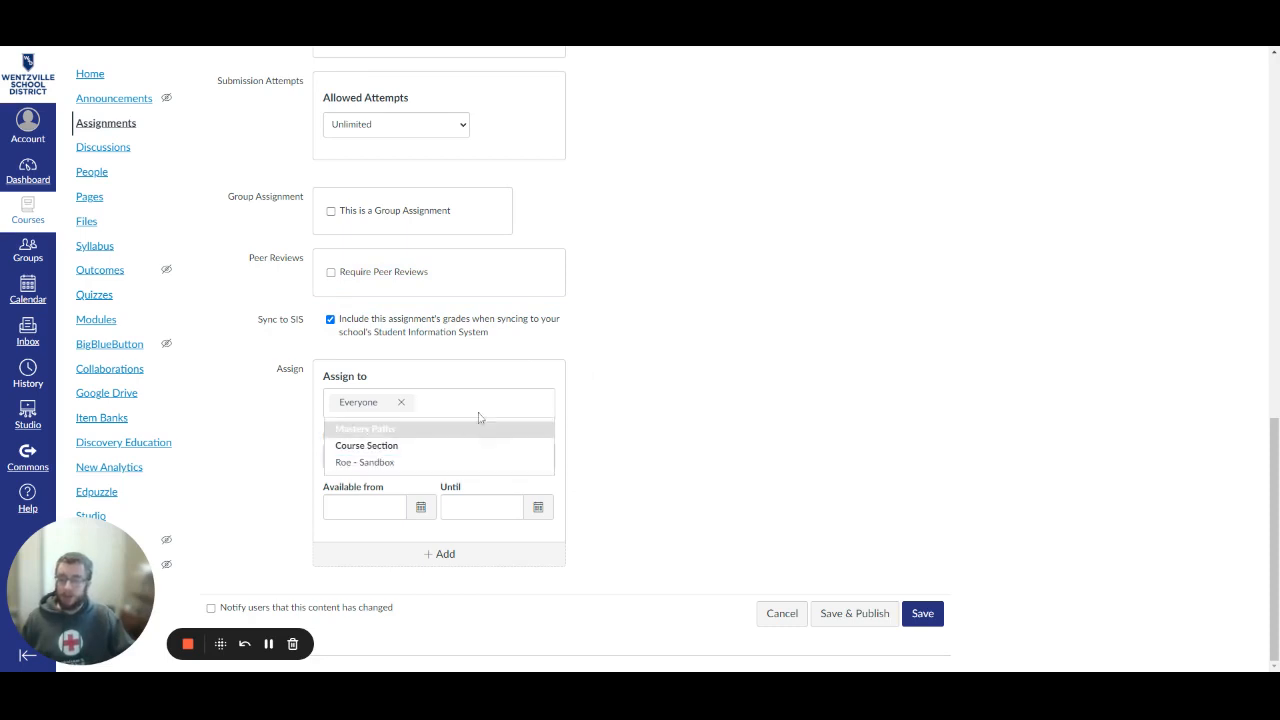
pyautogui.click(647, 405)
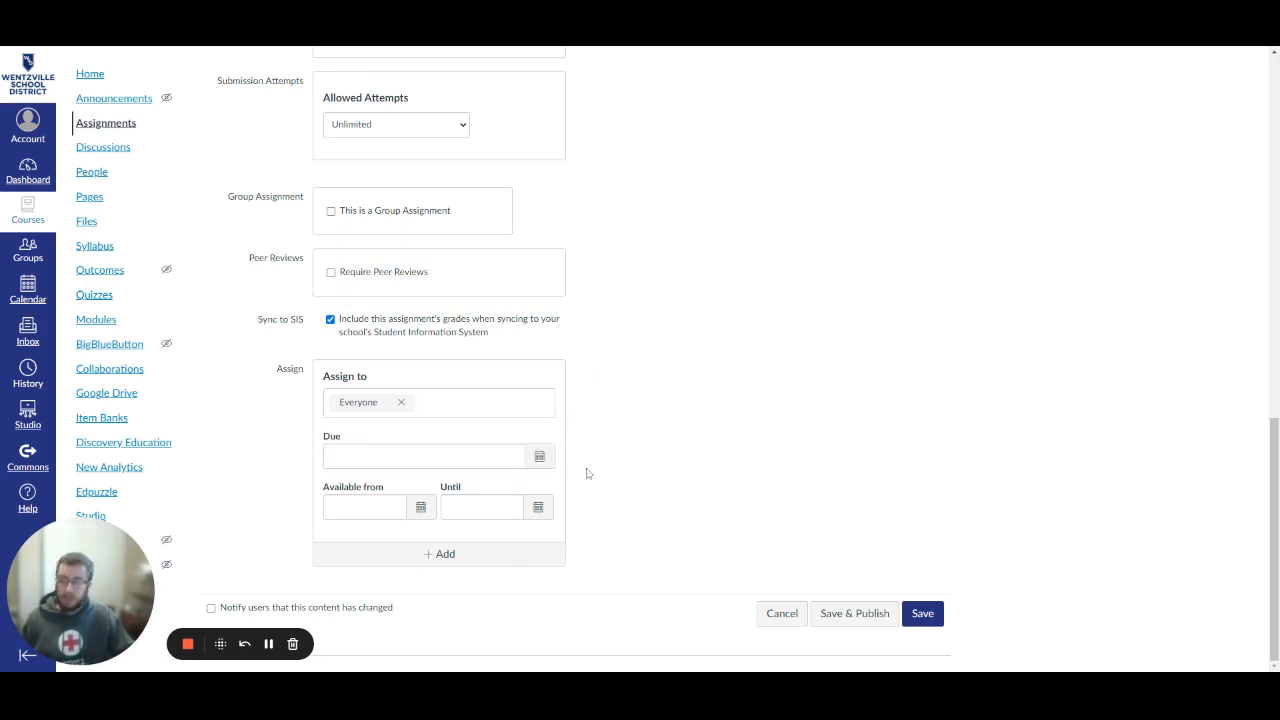
pyautogui.click(437, 554)
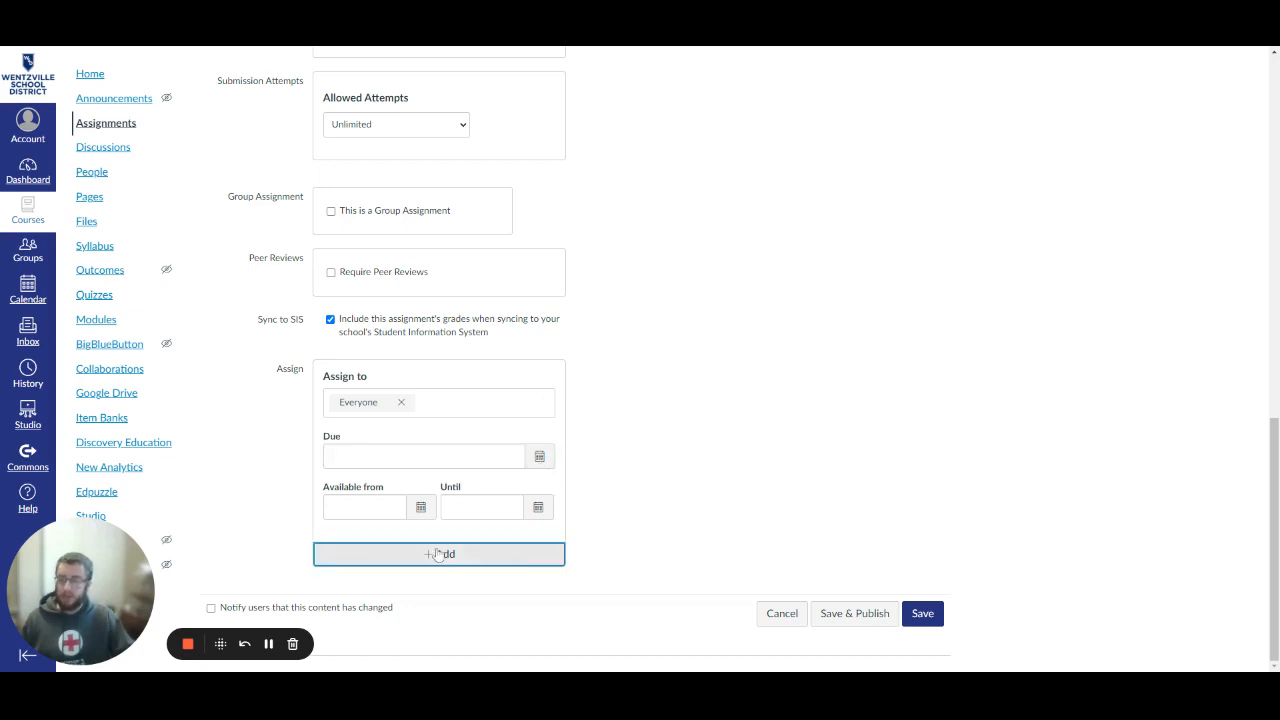
pyautogui.click(768, 512)
pyautogui.scroll(1, 770, 513)
pyautogui.scroll(-4, 740, 513)
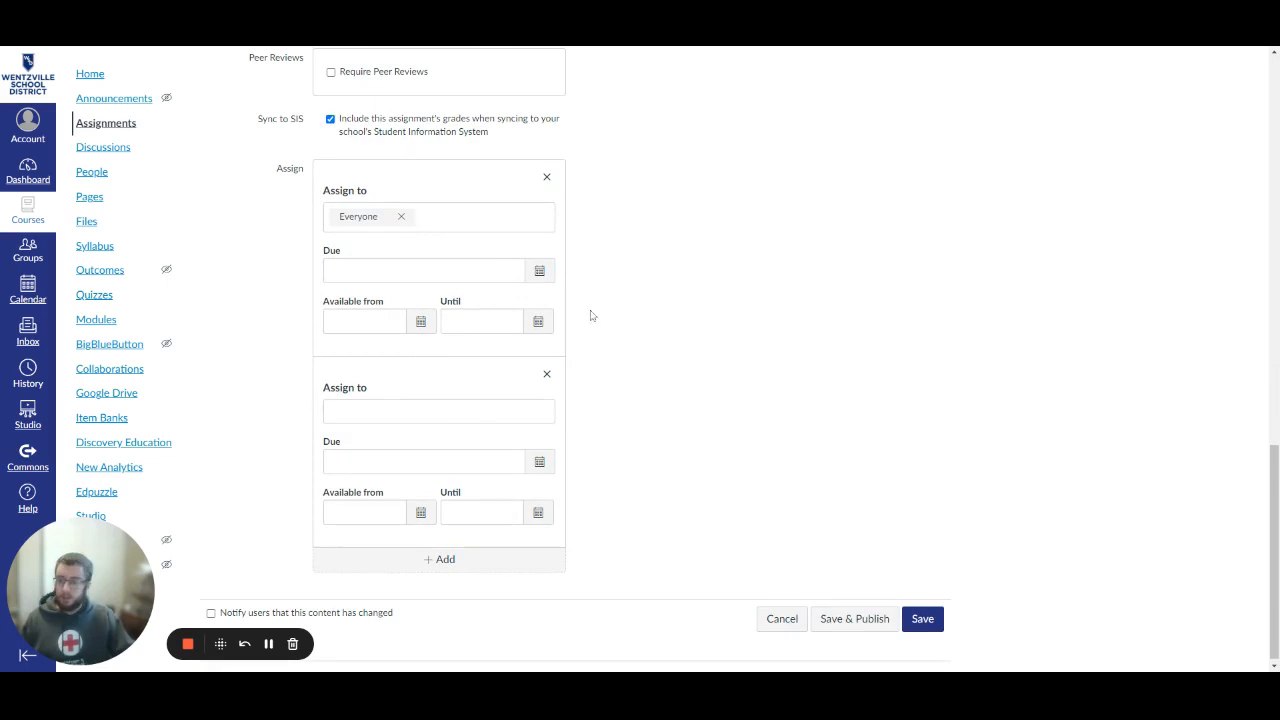
pyautogui.click(546, 374)
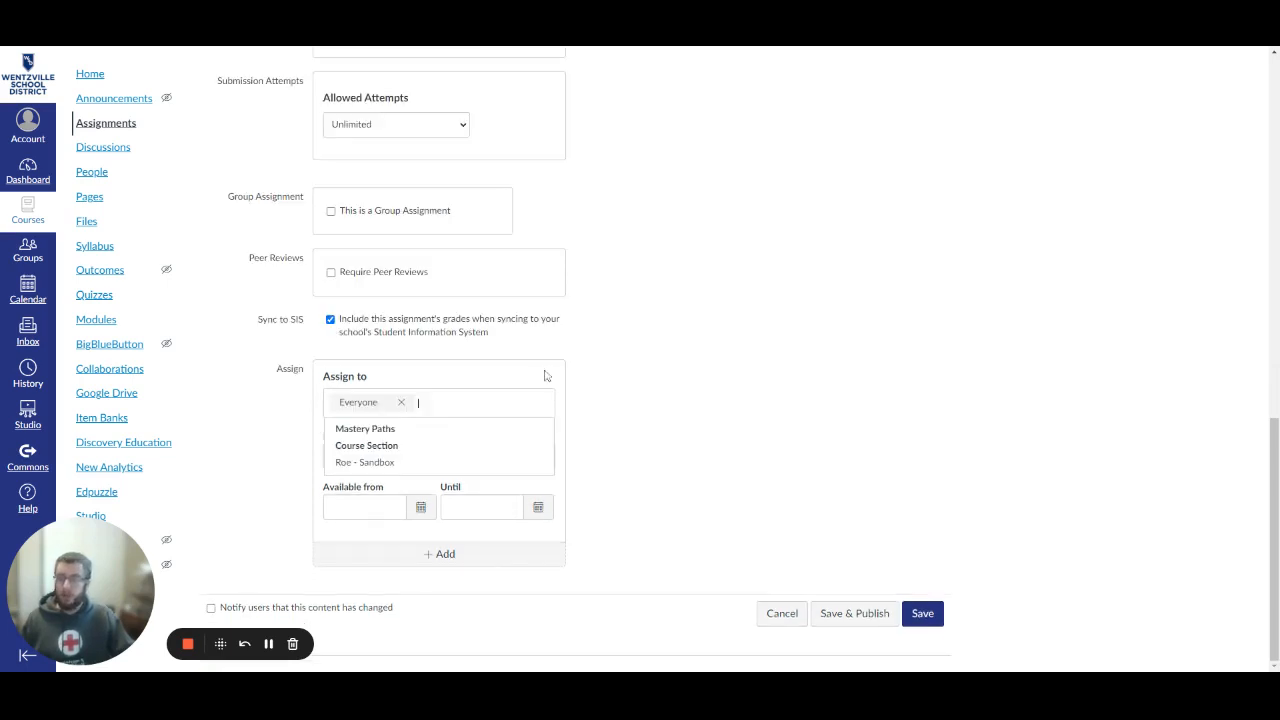
pyautogui.click(721, 466)
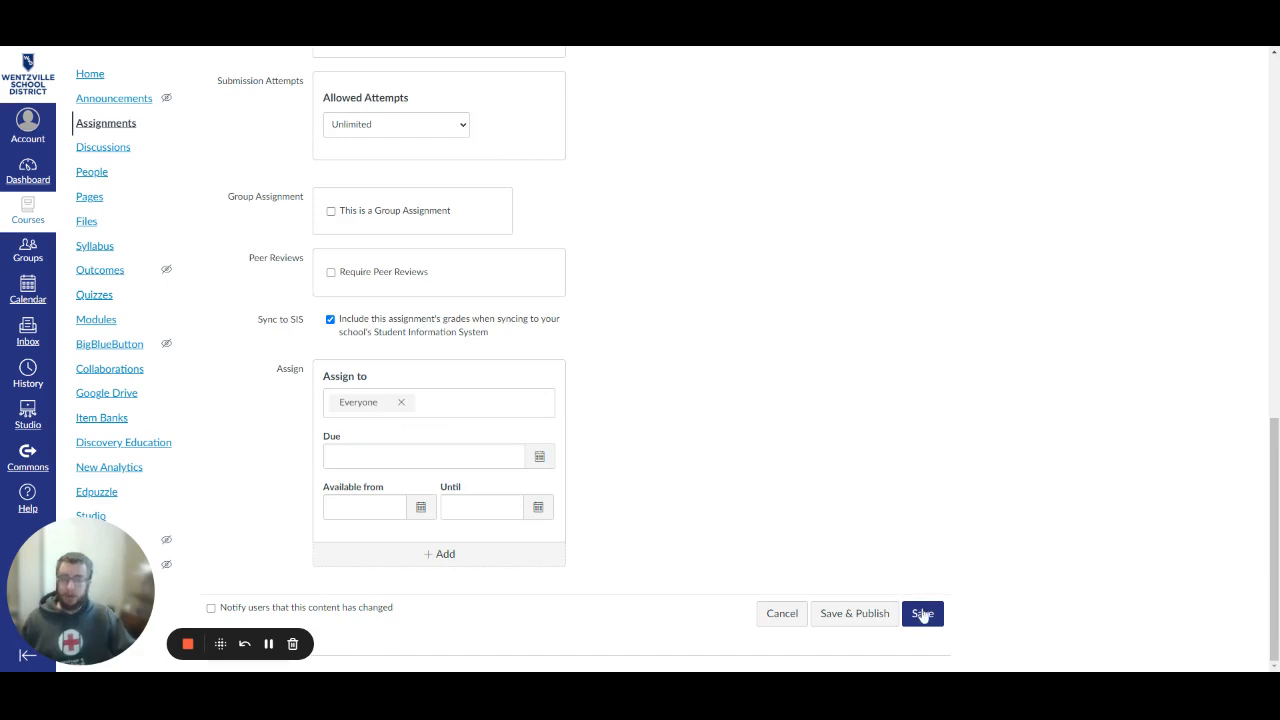
# - Save and publish the assignment
pyautogui.click(866, 613)
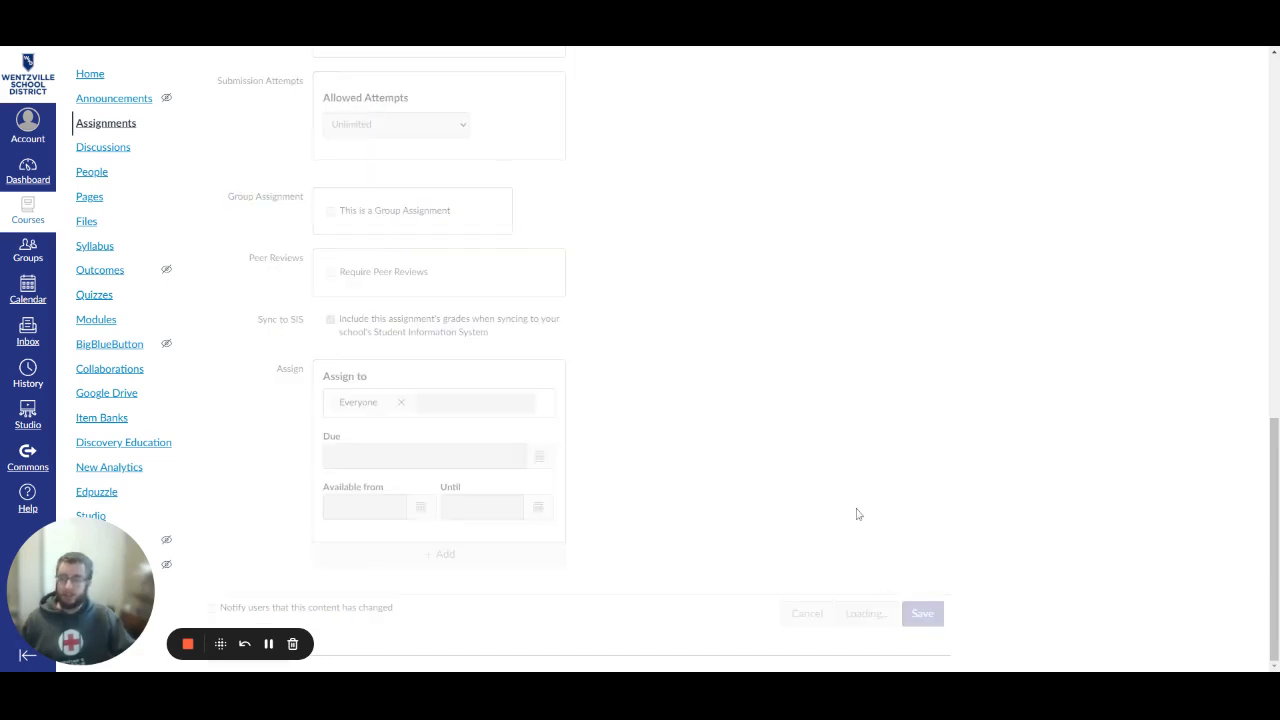